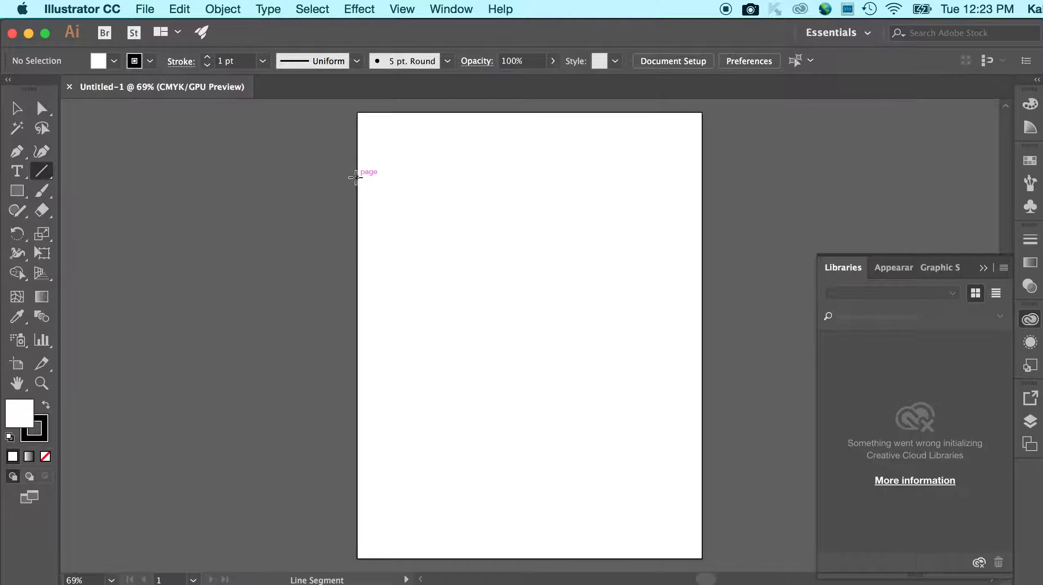
# Step: Create a 1.39 in line segment at 45° from the page's left edge and delete it
pyautogui.click(359, 177)
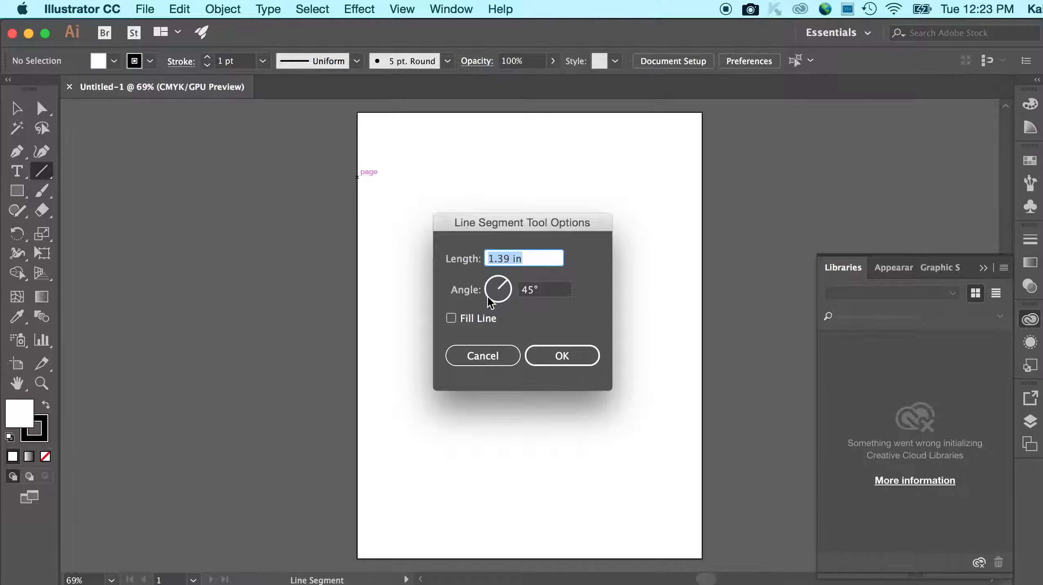
pyautogui.click(551, 364)
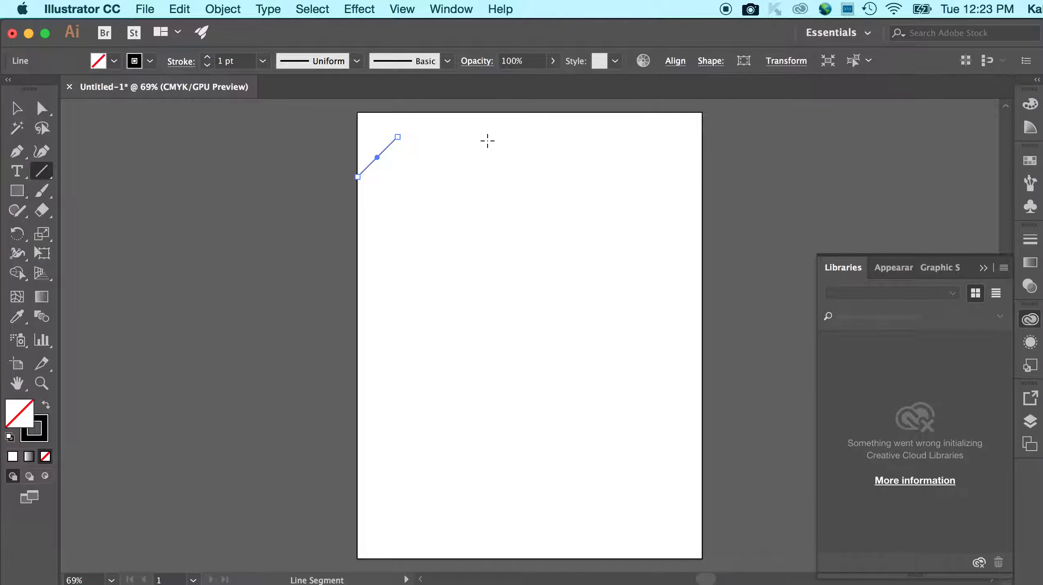
pyautogui.press('Delete')
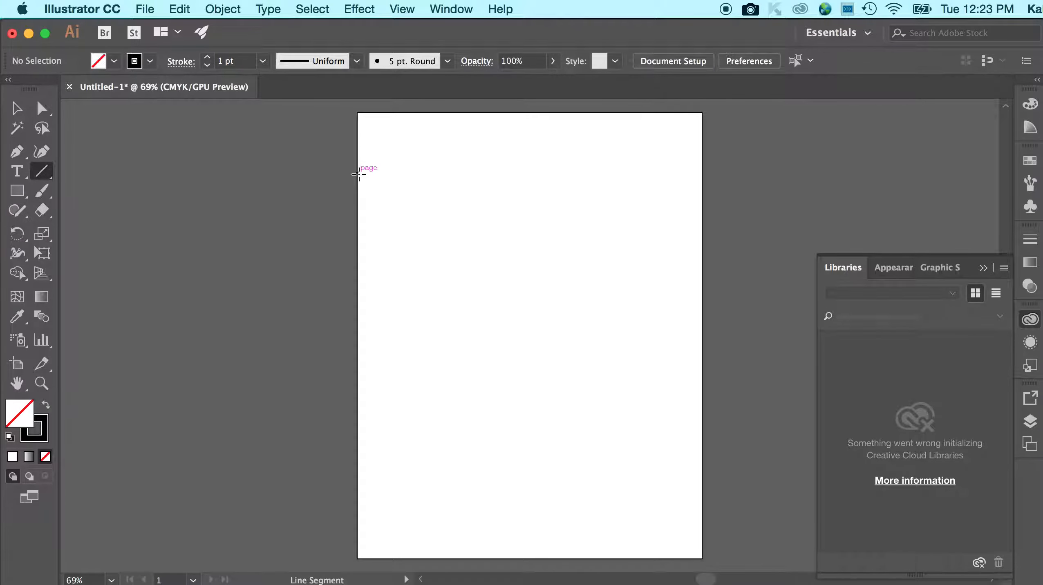
pyautogui.click(358, 174)
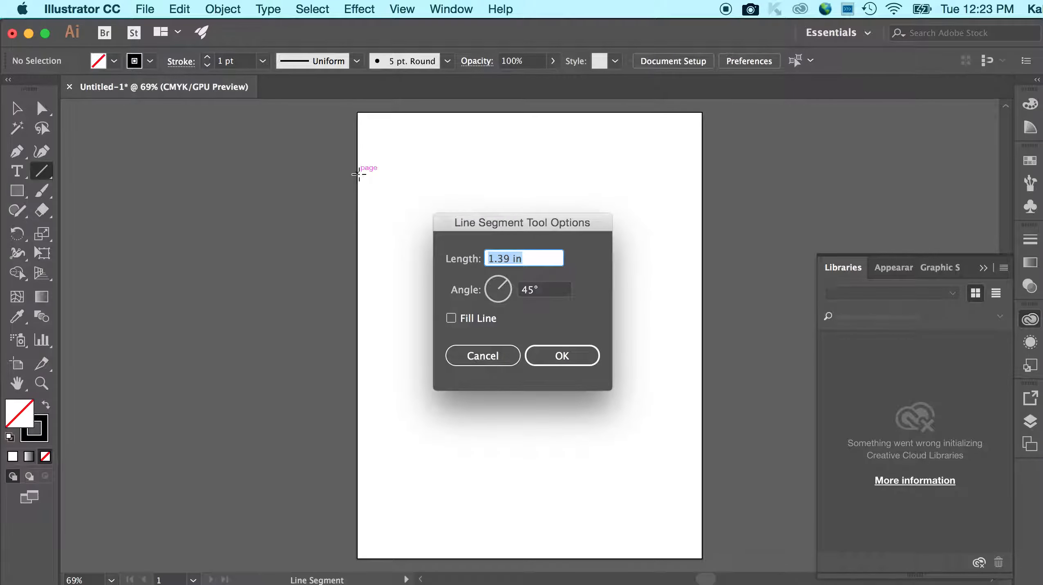
pyautogui.click(477, 353)
# Step: Draw a perfectly horizontal line about 8.2 in long across the upper part of the page
pyautogui.moveTo(362, 201); pyautogui.dragTo(693, 189)
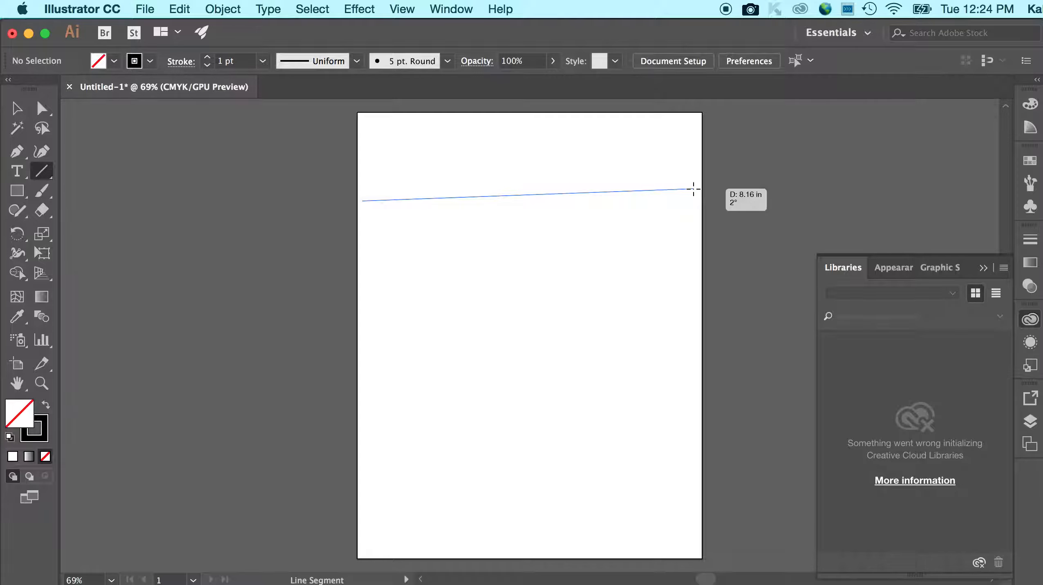
pyautogui.moveTo(693, 189); pyautogui.dragTo(695, 135)
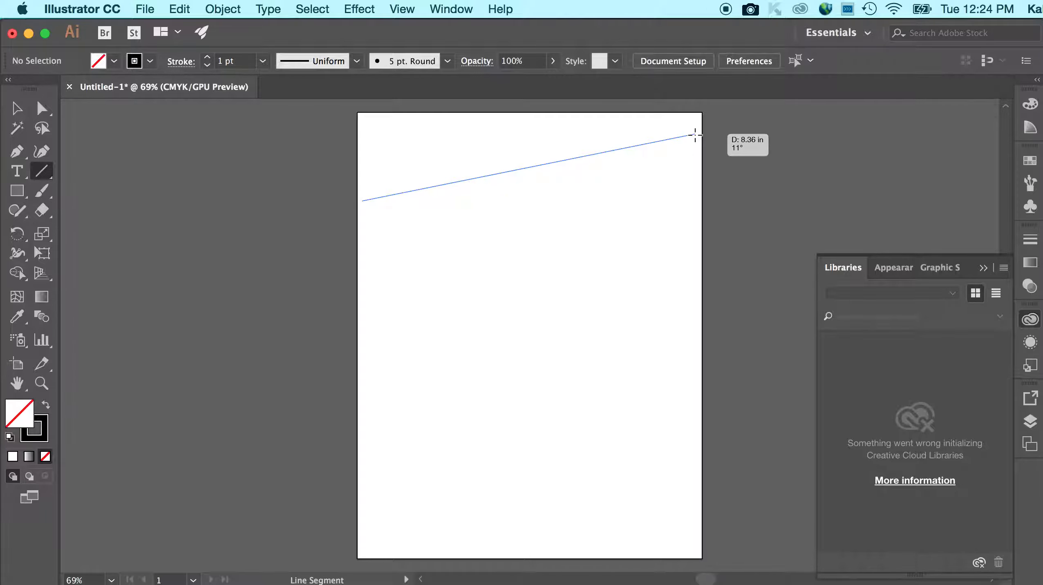
pyautogui.press('shift')
pyautogui.moveTo(694, 134); pyautogui.dragTo(696, 232)
pyautogui.press('shift')
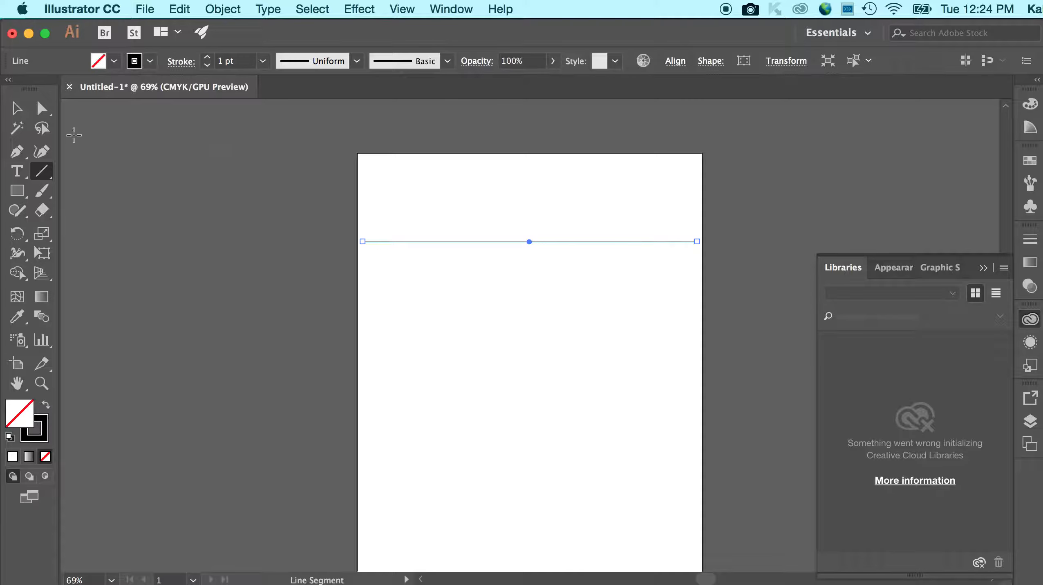
# Step: Deselect the horizontal line and reselect it as a whole object with the Selection tool
pyautogui.click(20, 114)
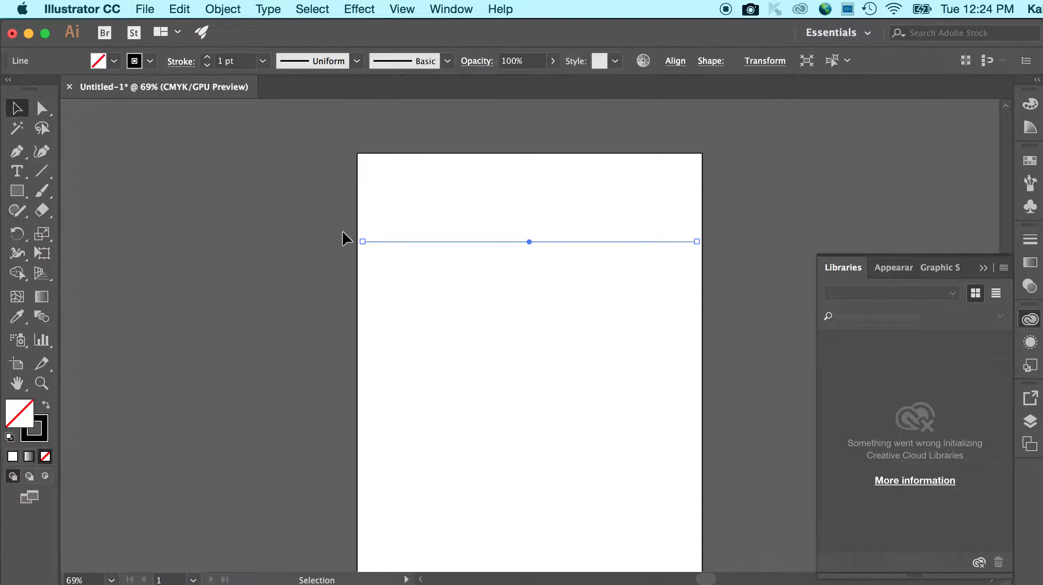
pyautogui.click(305, 263)
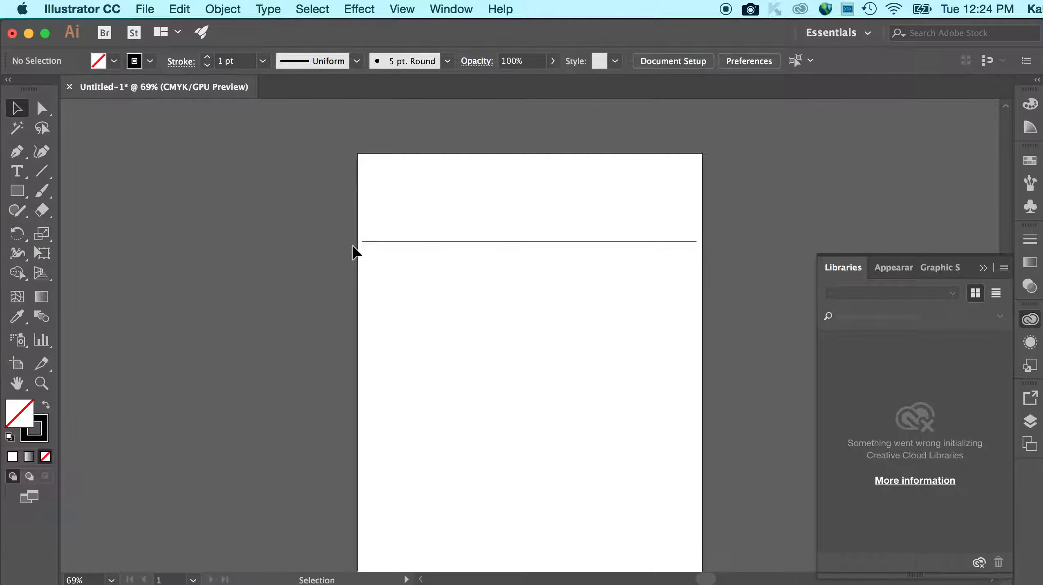
pyautogui.click(383, 242)
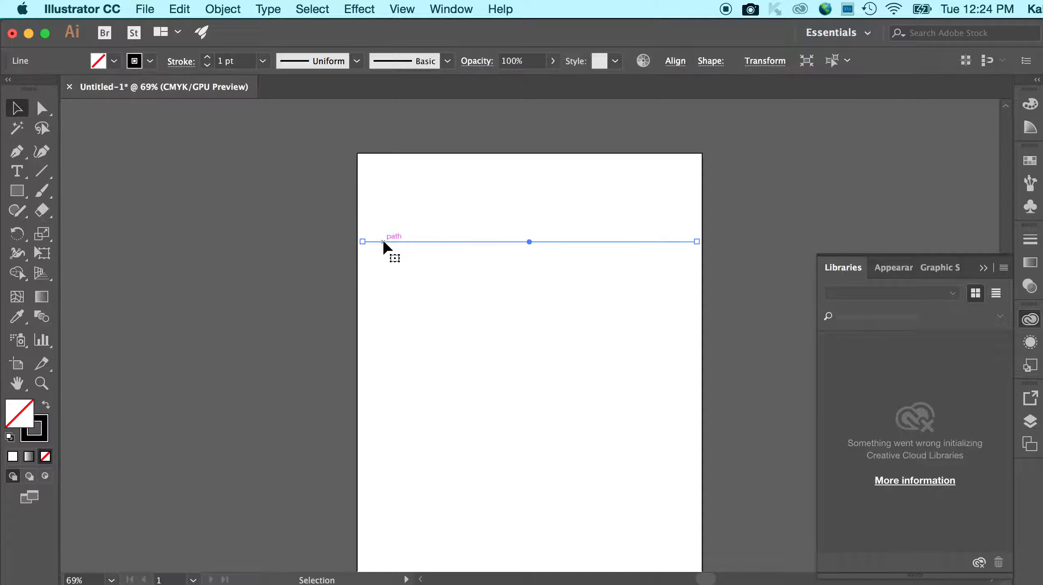
# Step: Move only the line's right end anchor upward past the page's right edge to about X 9.56 in and nudge it higher
pyautogui.click(42, 114)
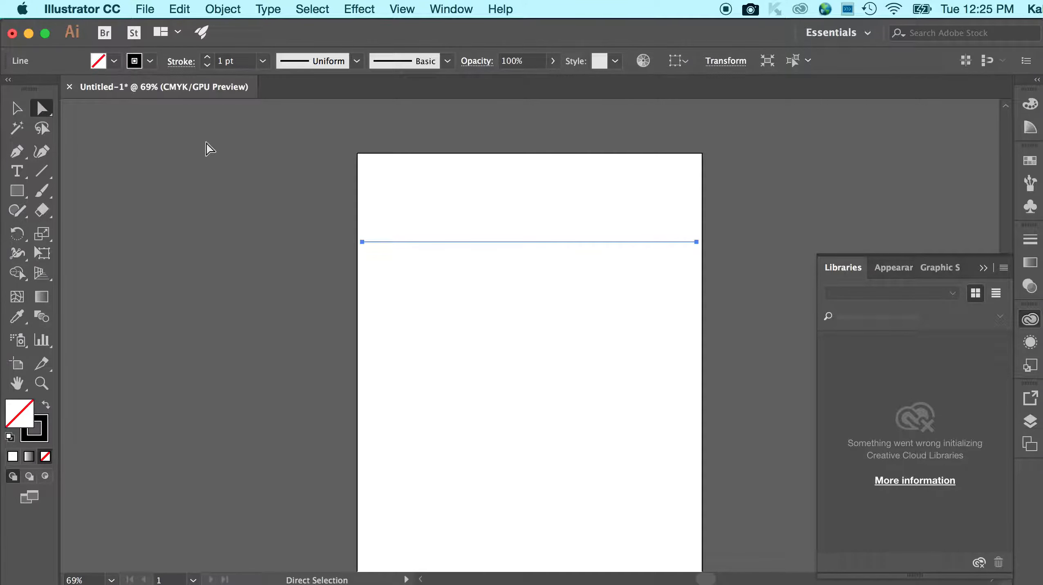
pyautogui.click(697, 242)
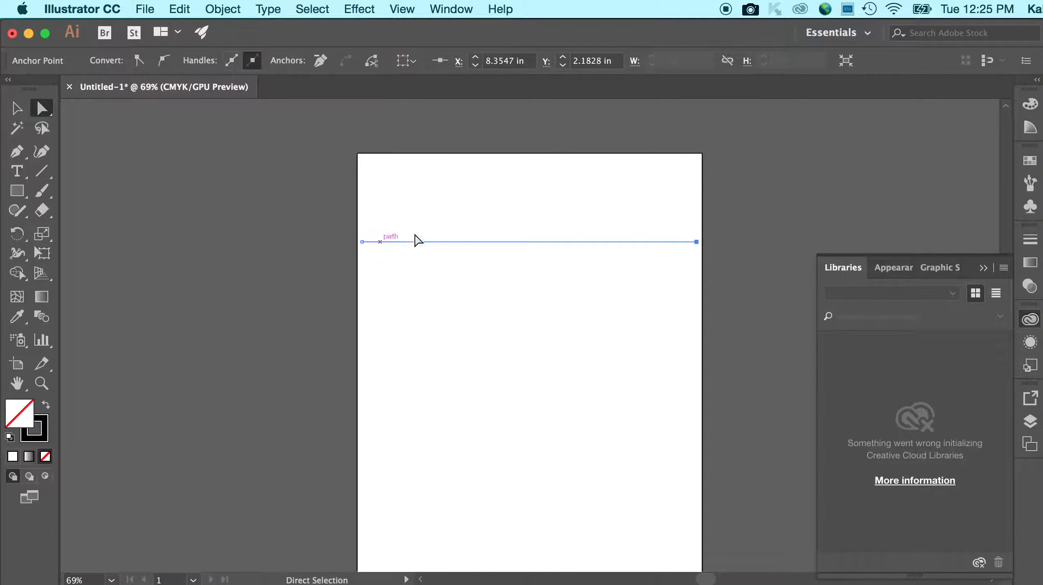
pyautogui.moveTo(696, 242); pyautogui.dragTo(745, 210)
pyautogui.hotkey('shift', 'Up')
pyautogui.hotkey('shift', 'Up')
pyautogui.hotkey('shift', 'Up')
pyautogui.hotkey('shift', 'Up')
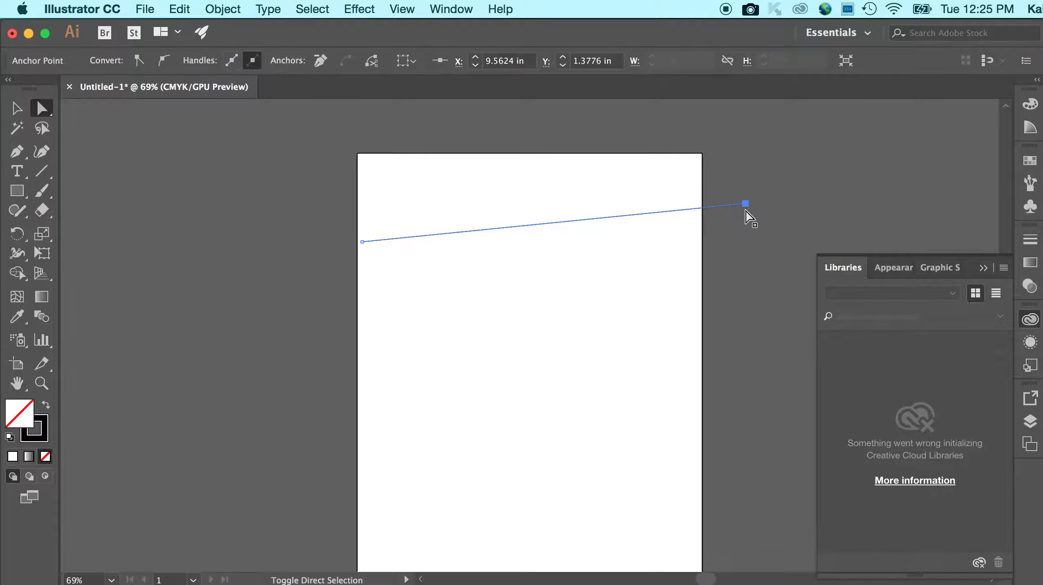
# Step: Nudge the line's right end anchor down and back inside the page to X 8.3124 in, Y 2.211 in
pyautogui.hotkey('shift', 'Down')
pyautogui.hotkey('shift', 'Down')
pyautogui.hotkey('shift', 'Down')
pyautogui.hotkey('shift', 'Down')
pyautogui.hotkey('shift', 'Down')
pyautogui.hotkey('shift', 'Down')
pyautogui.hotkey('shift', 'Down')
pyautogui.hotkey('shift', 'Down')
pyautogui.hotkey('shift', 'Down')
pyautogui.hotkey('shift', 'Down')
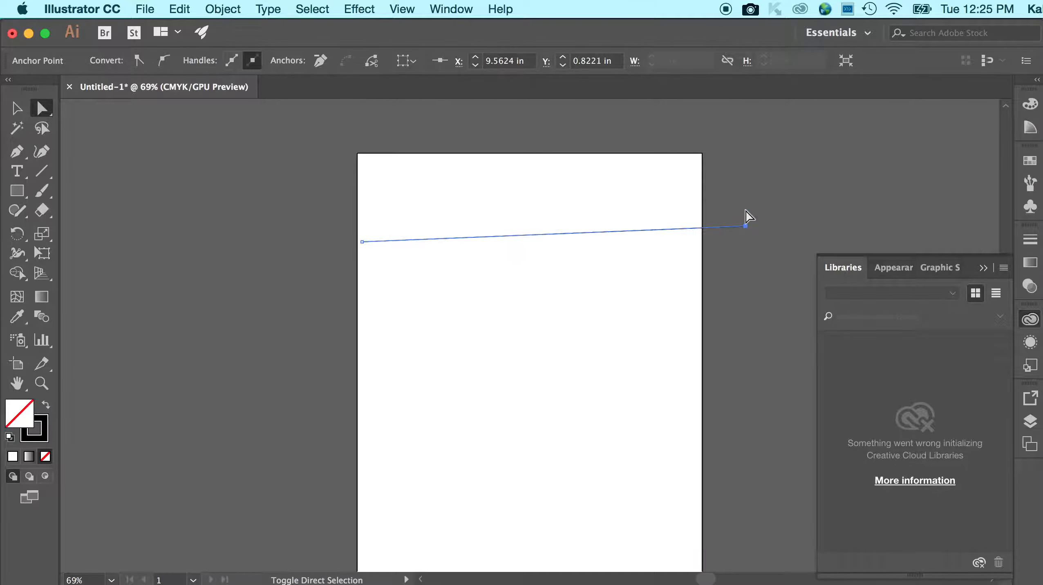
pyautogui.hotkey('shift', 'Left')
pyautogui.hotkey('shift', 'Left')
pyautogui.hotkey('shift', 'Left')
pyautogui.hotkey('shift', 'Left')
pyautogui.hotkey('shift', 'Left')
pyautogui.hotkey('shift', 'Left')
pyautogui.hotkey('shift', 'Left')
pyautogui.hotkey('shift', 'Left')
pyautogui.hotkey('shift', 'Left')
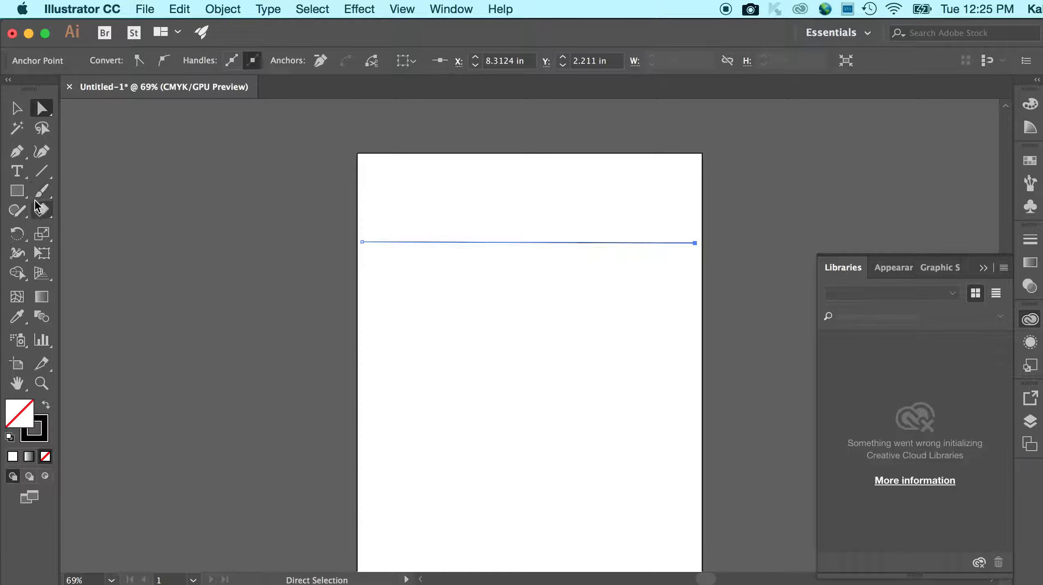
# Step: Deselect the line, draw a shorter horizontal line above it with the Line Segment tool and delete that line
pyautogui.click(40, 172)
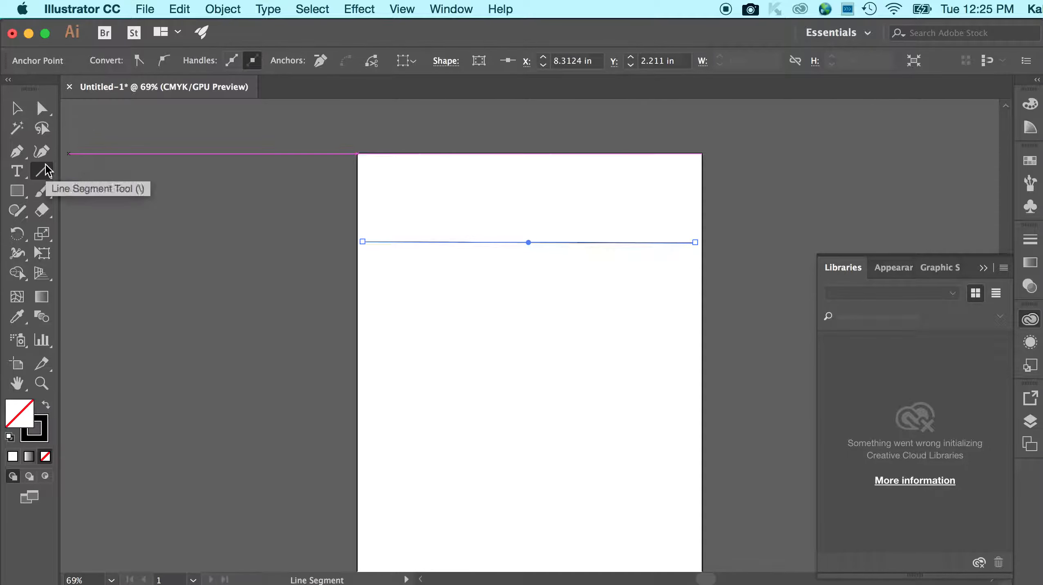
pyautogui.click(16, 108)
pyautogui.click(134, 183)
pyautogui.click(44, 175)
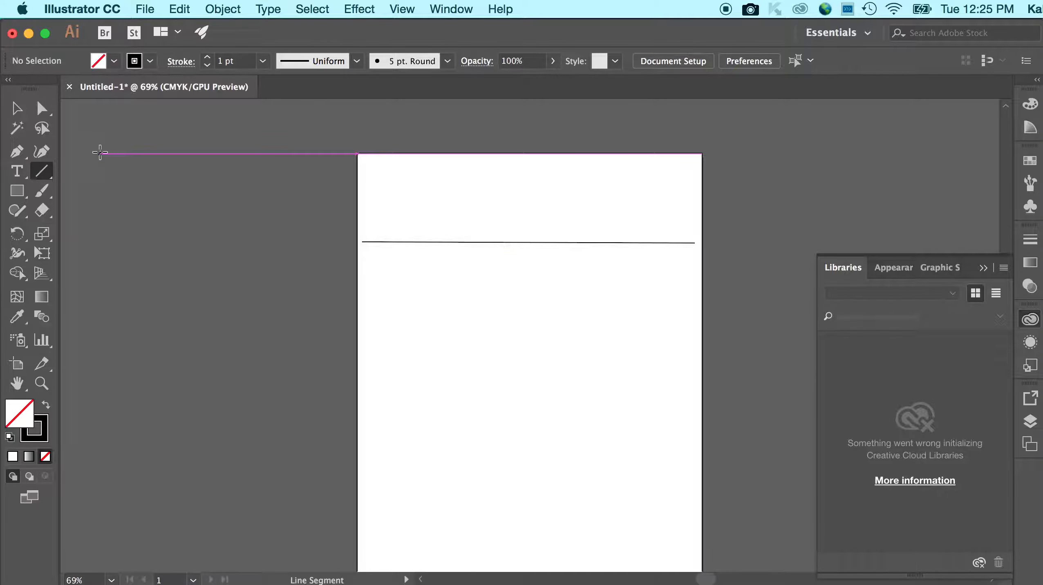
pyautogui.moveTo(363, 201); pyautogui.dragTo(600, 189)
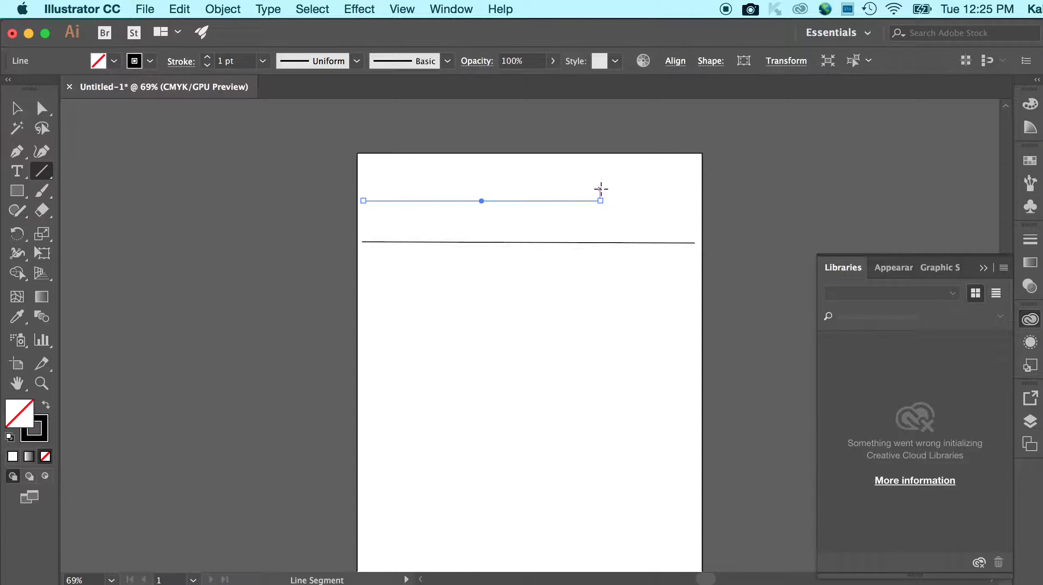
pyautogui.press('Delete')
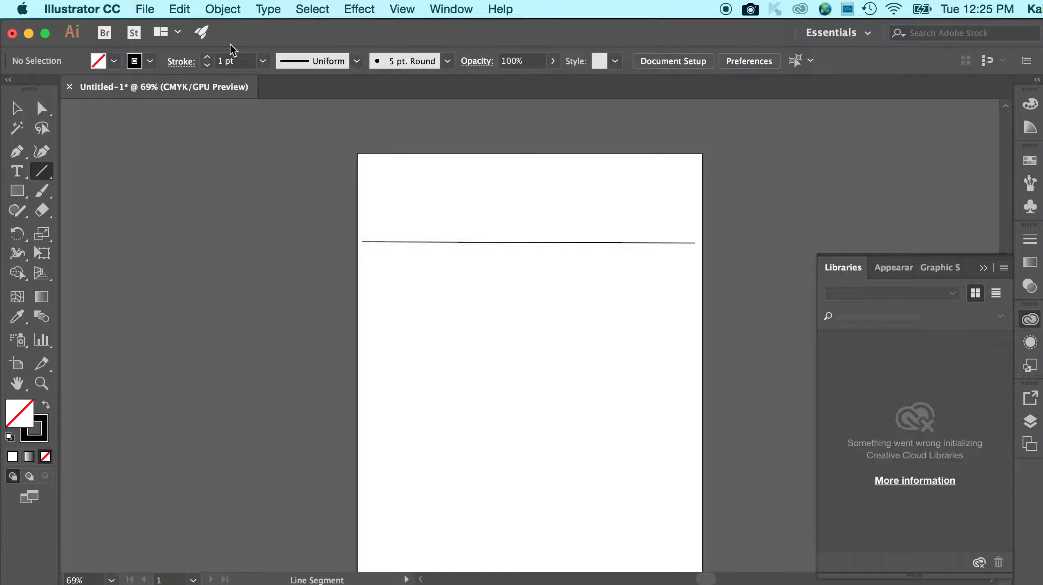
# Step: Choose the elliptical width profile and draw a nearly horizontal second line below the first one
pyautogui.click(355, 62)
pyautogui.click(341, 112)
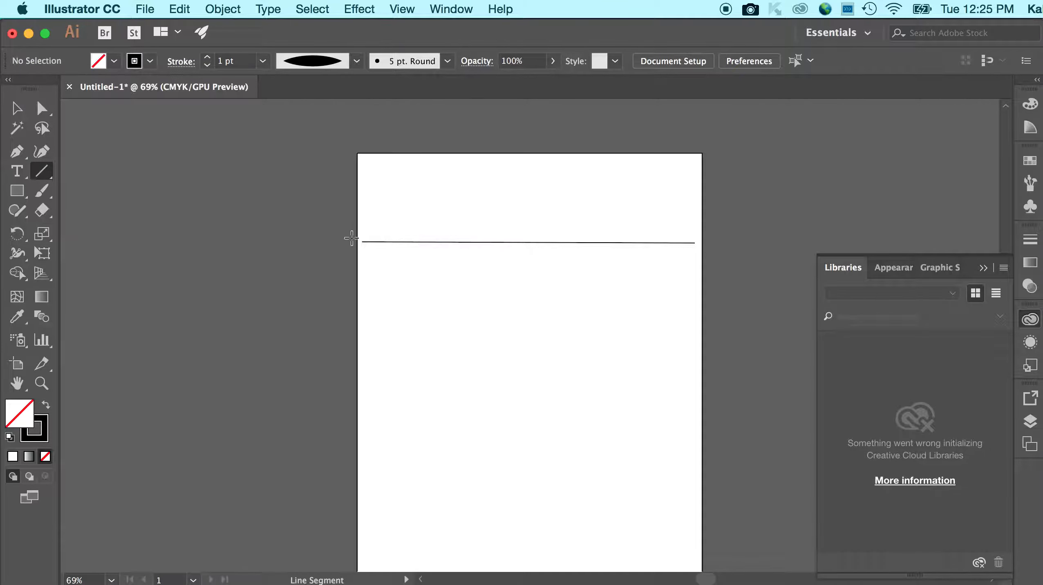
pyautogui.moveTo(379, 335); pyautogui.dragTo(595, 336)
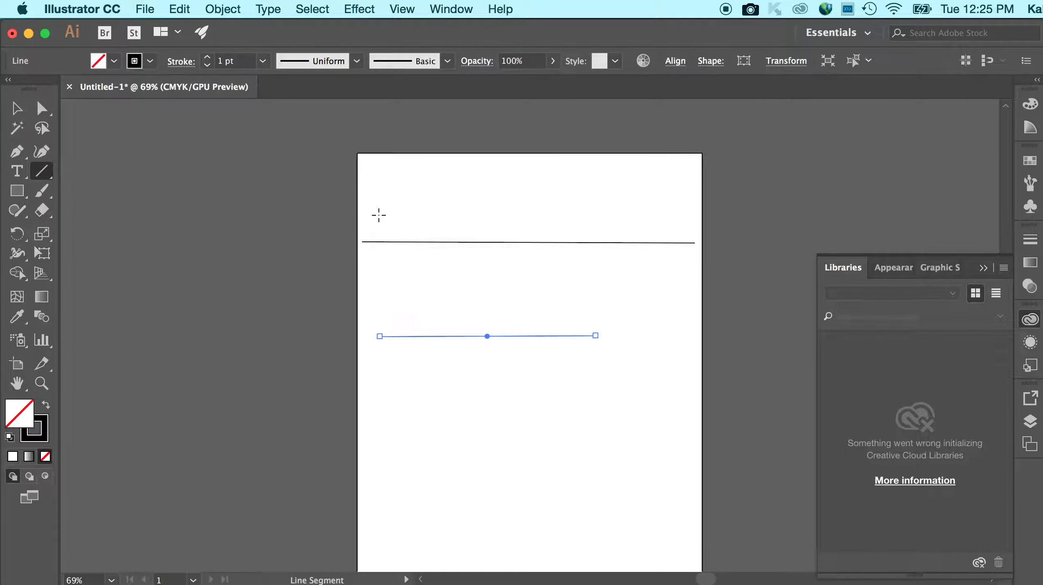
# Step: Set the second line's stroke weight to 34 pt and apply the elliptical Width Profile 1
pyautogui.click(208, 58)
pyautogui.click(208, 58)
pyautogui.click(208, 58)
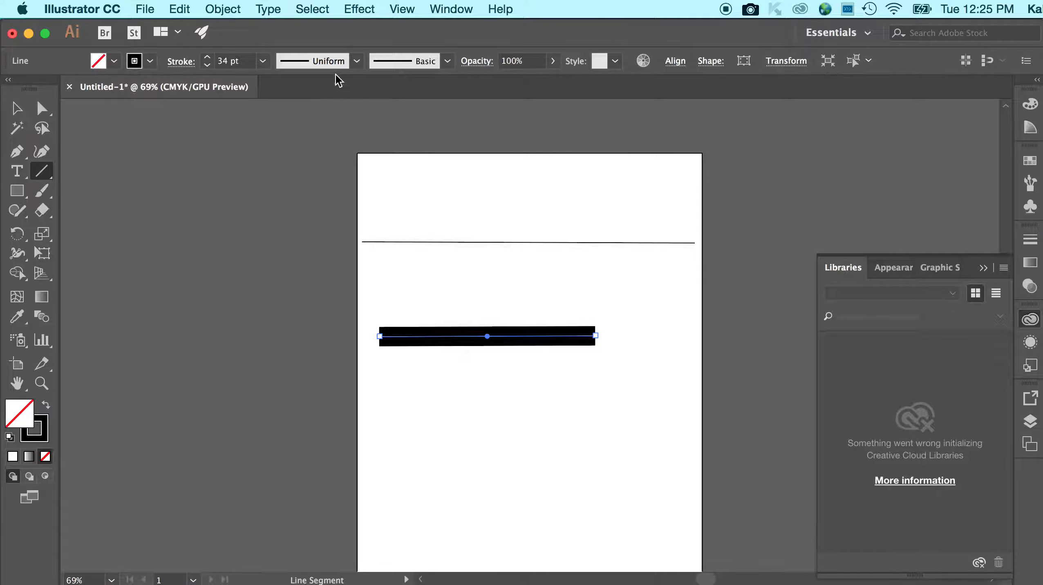
pyautogui.click(357, 61)
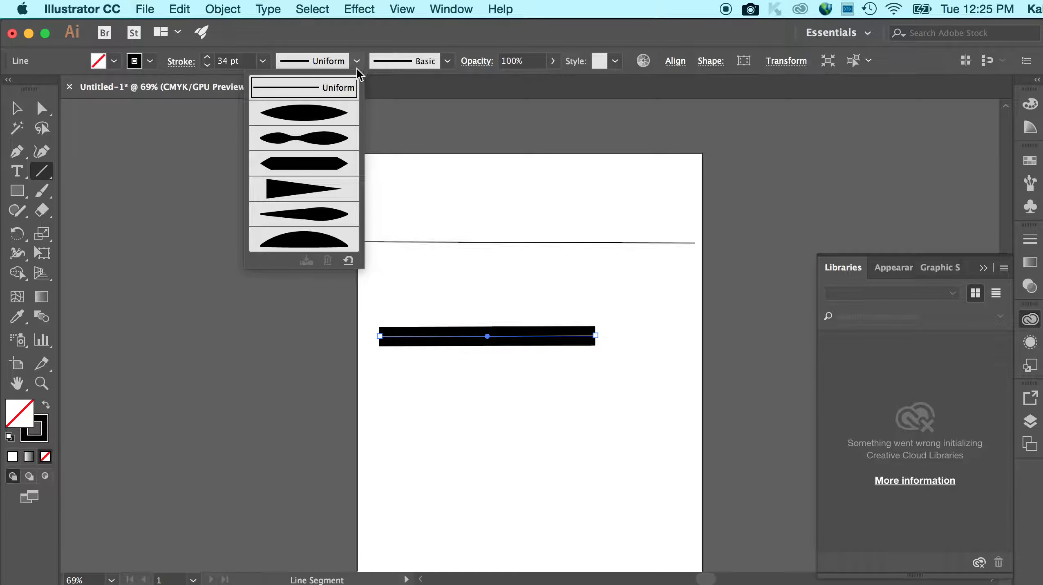
pyautogui.click(332, 113)
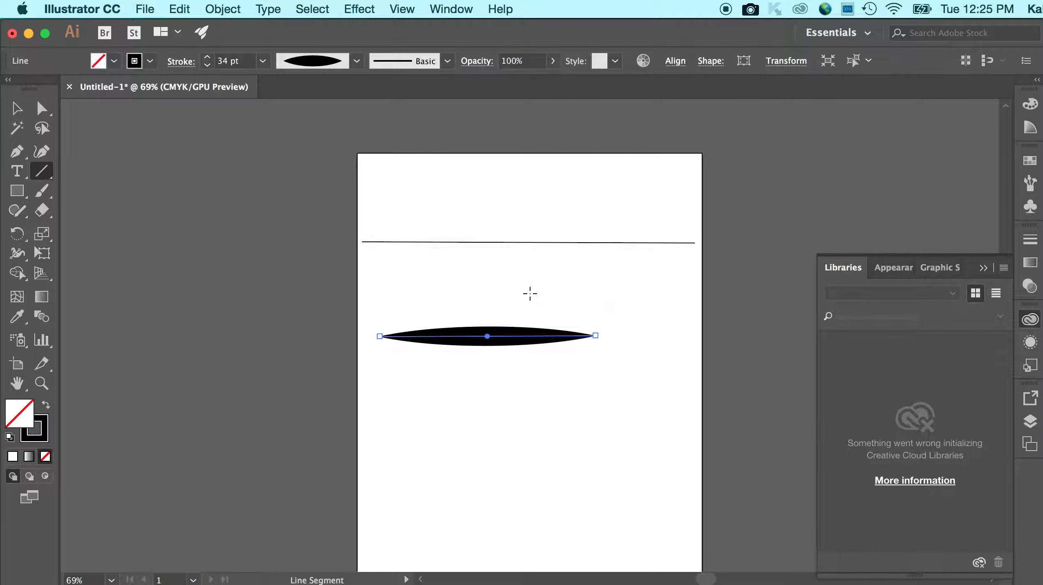
# Step: Try Width Profile 3 and the lopsided Width Profile 5 on the second line
pyautogui.click(356, 61)
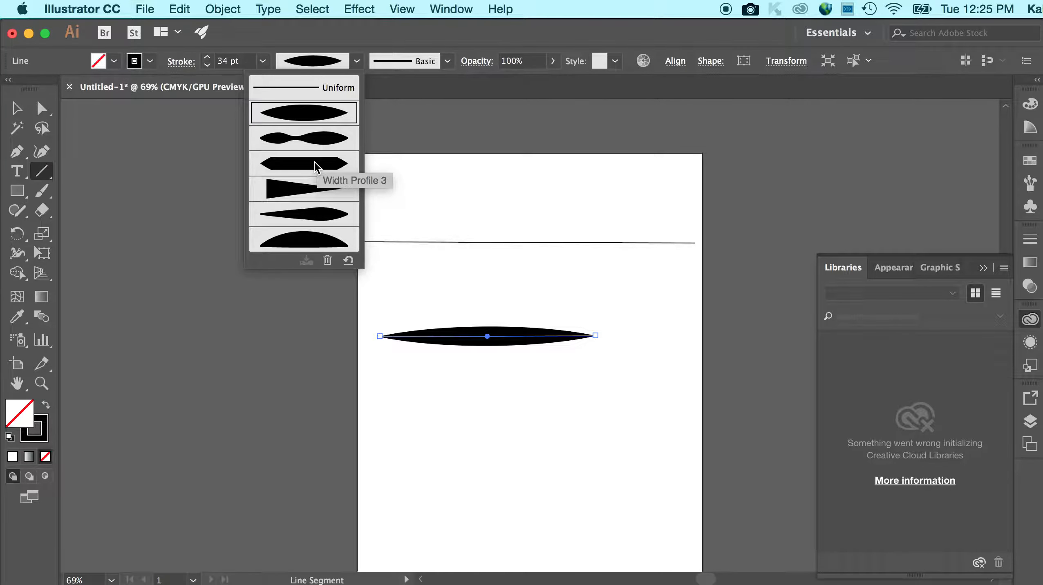
pyautogui.click(315, 163)
pyautogui.click(357, 61)
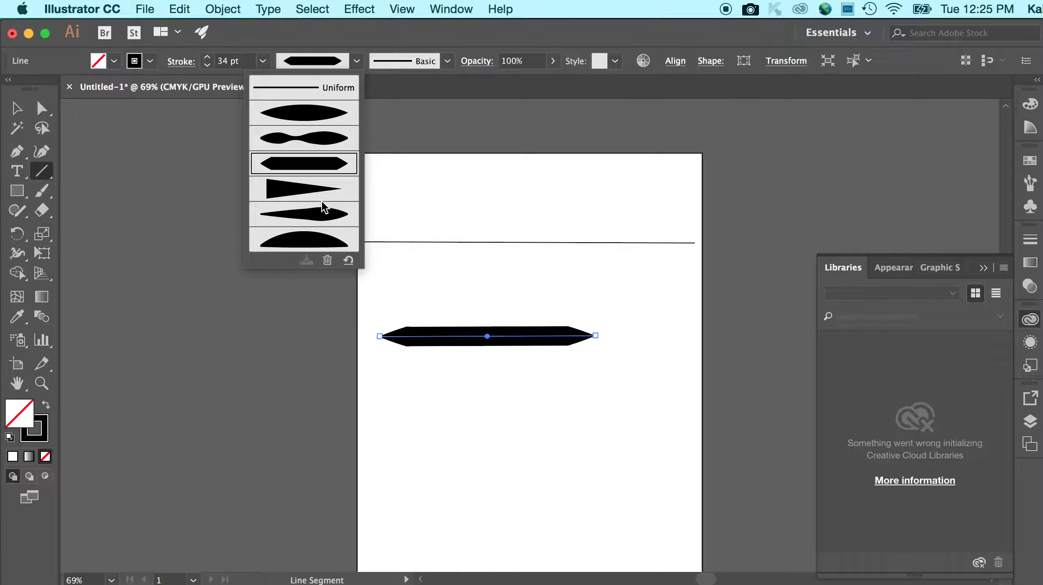
pyautogui.click(326, 209)
pyautogui.click(358, 62)
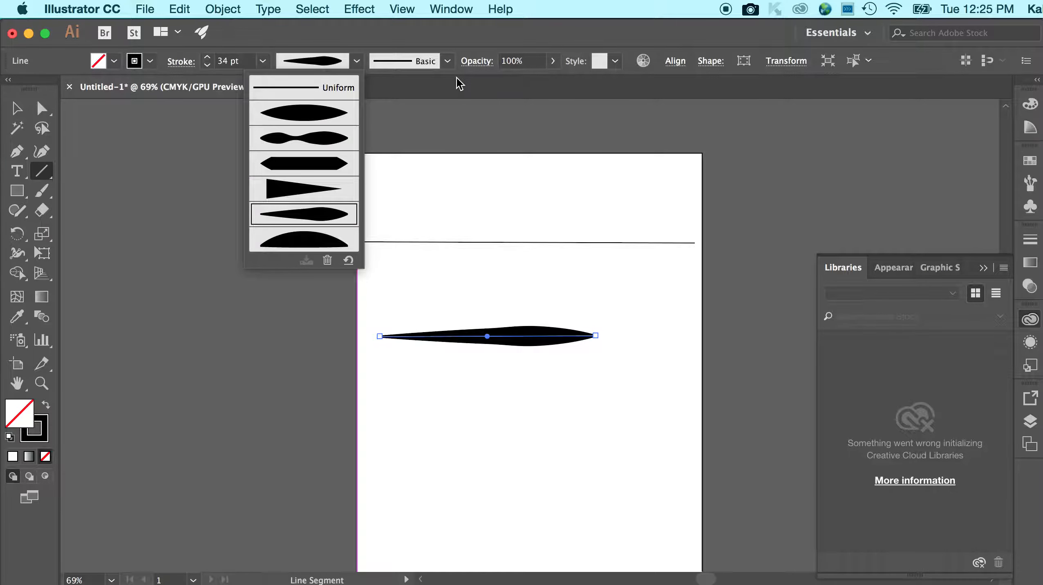
# Step: Try the 15 pt. Round calligraphic brush on the second line, then apply the rough charcoal-style art brush
pyautogui.click(450, 57)
pyautogui.click(450, 57)
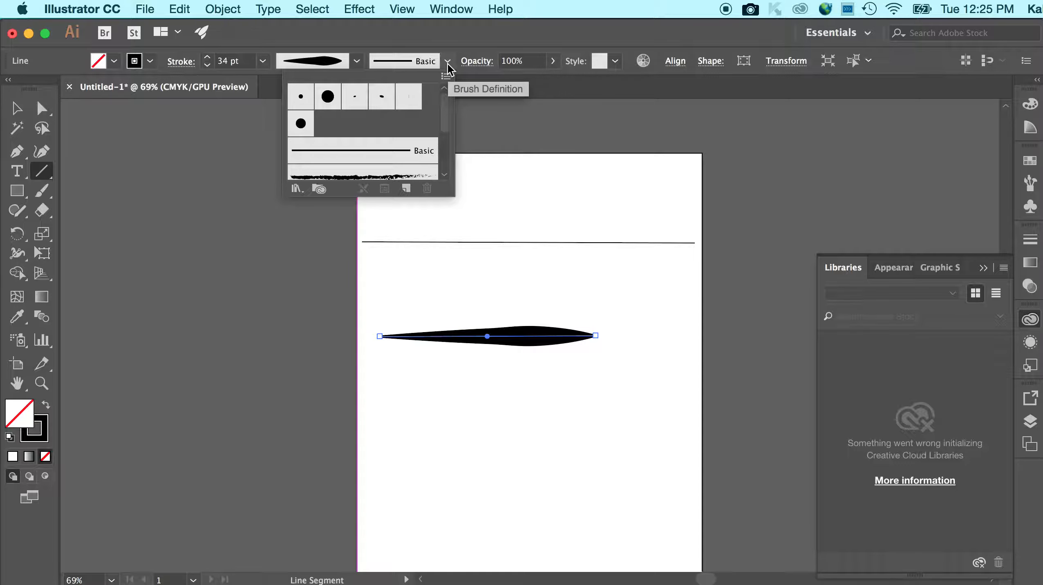
pyautogui.click(445, 198)
pyautogui.click(447, 60)
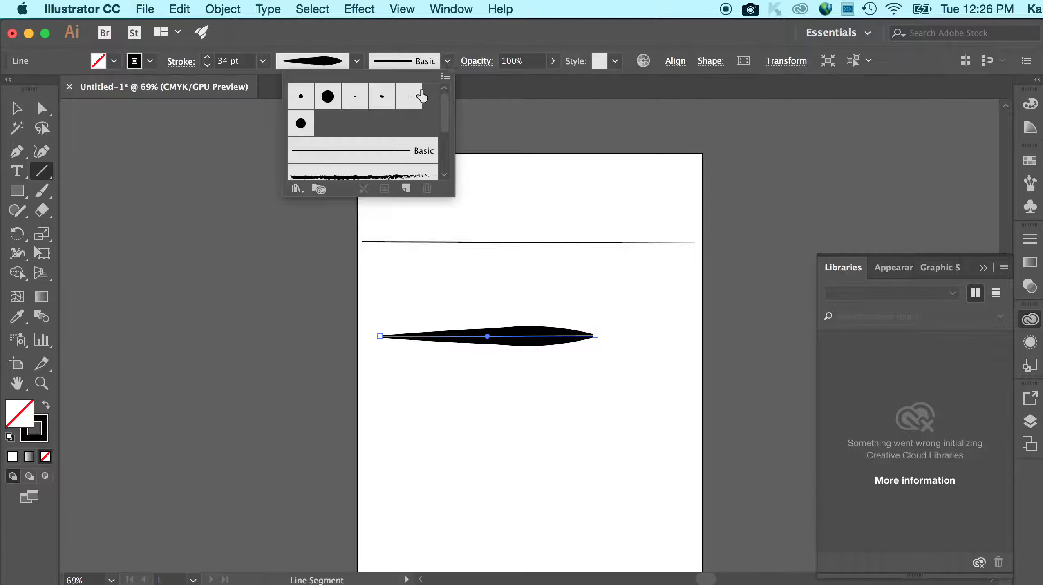
pyautogui.click(385, 97)
pyautogui.click(328, 97)
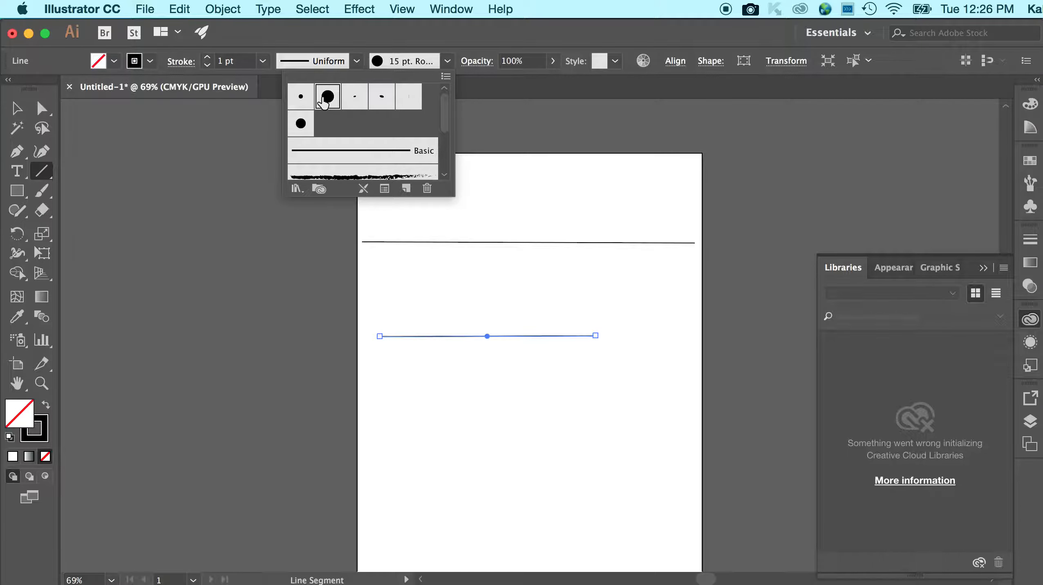
pyautogui.click(341, 154)
pyautogui.click(349, 176)
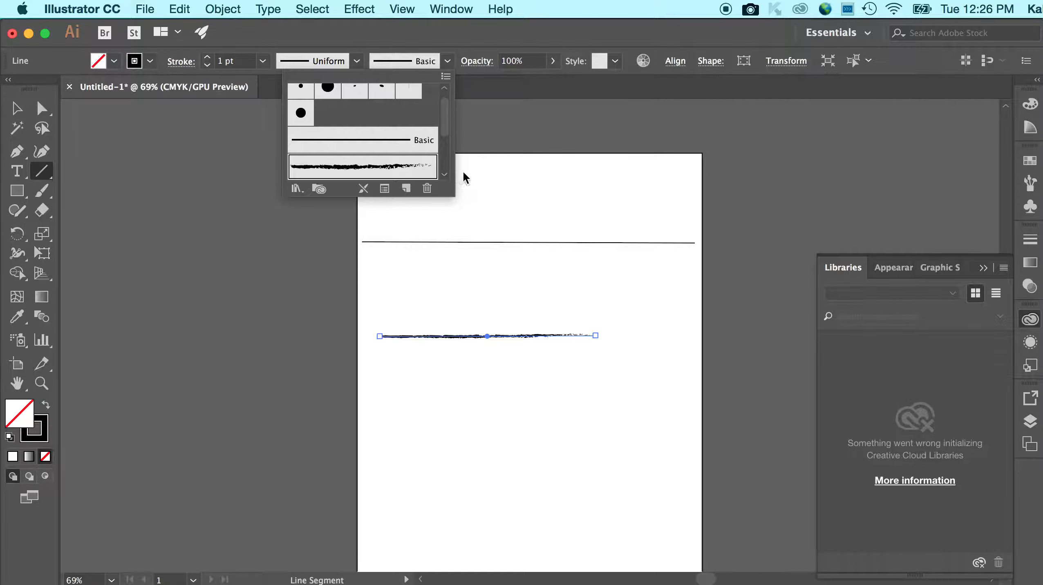
# Step: Open the Decorative_Banners and Seals brush library and move it clear of the second line
pyautogui.moveTo(451, 195); pyautogui.dragTo(451, 280)
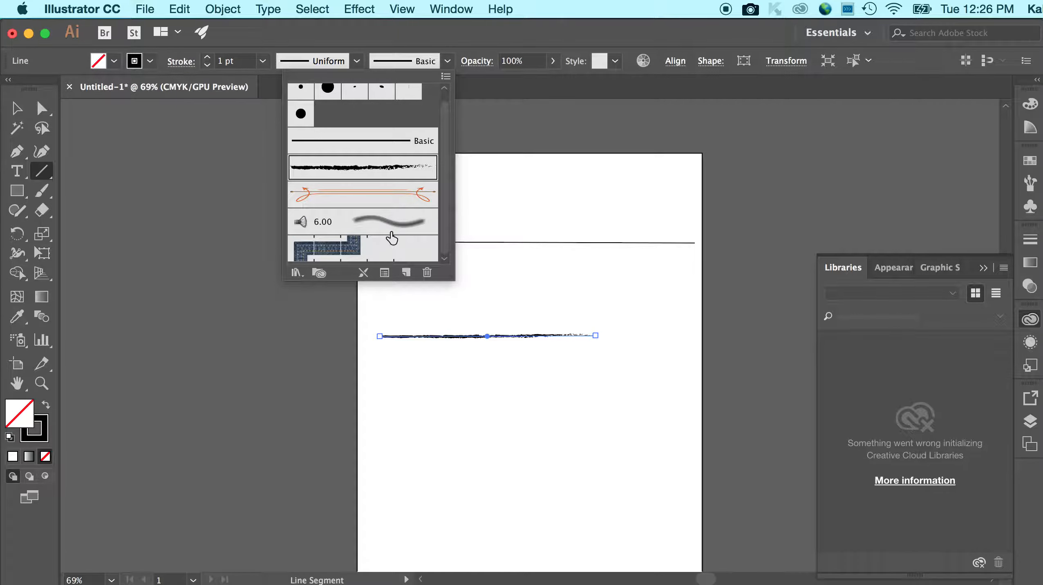
pyautogui.click(446, 77)
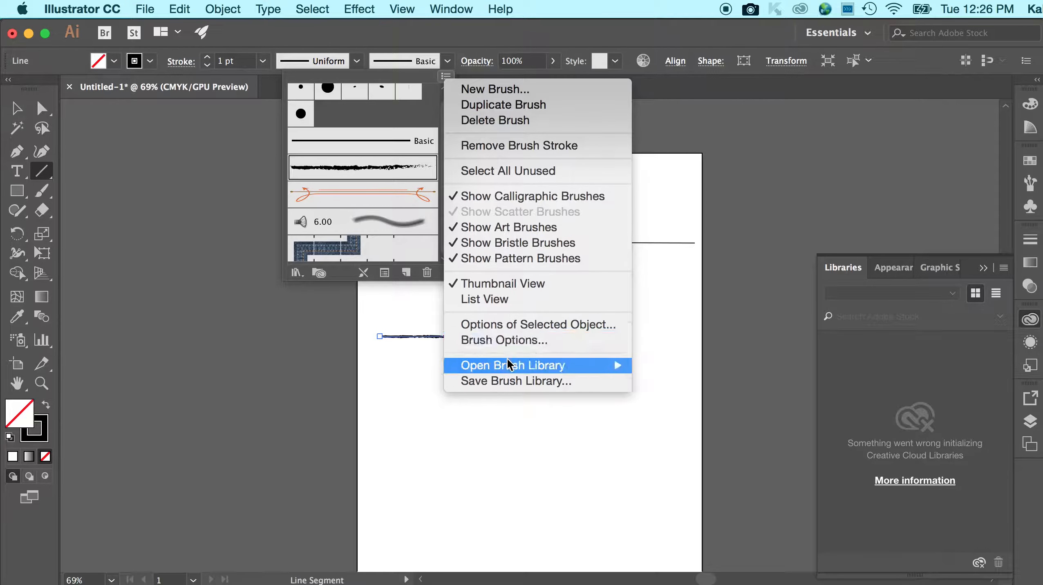
pyautogui.moveTo(607, 361)
pyautogui.moveTo(712, 383)
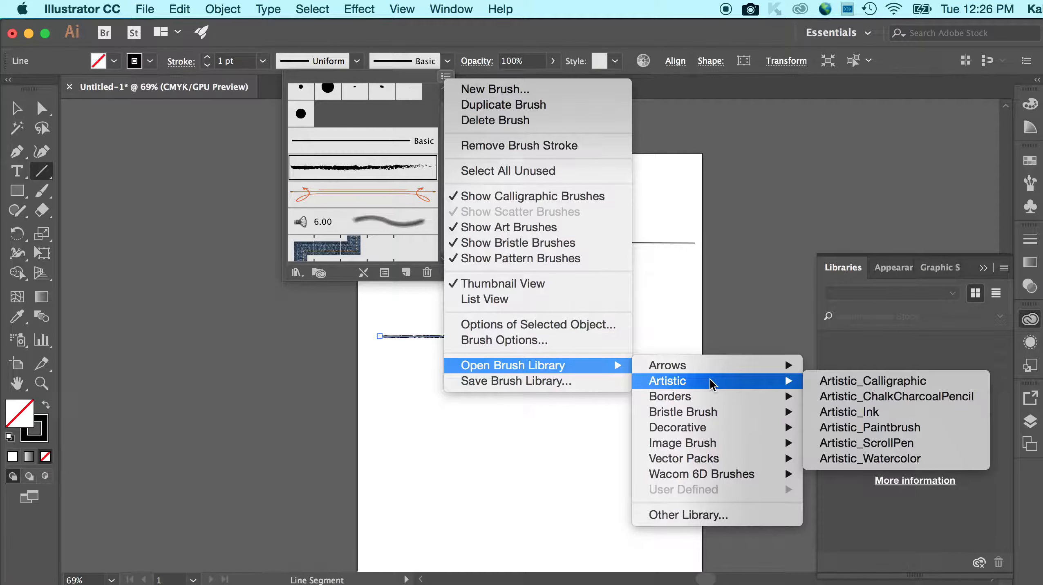
pyautogui.moveTo(765, 413)
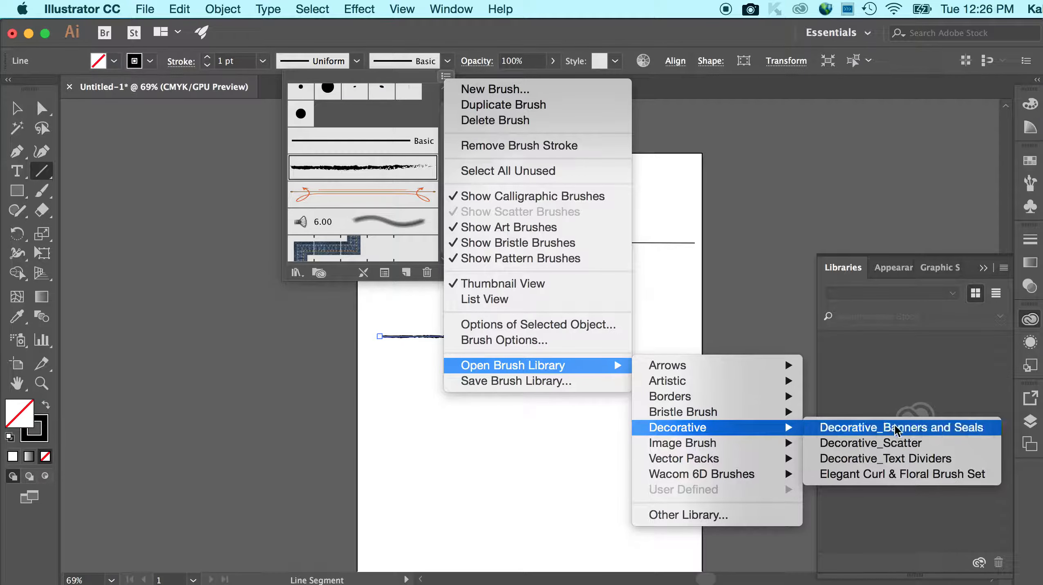
pyautogui.click(897, 430)
pyautogui.click(623, 325)
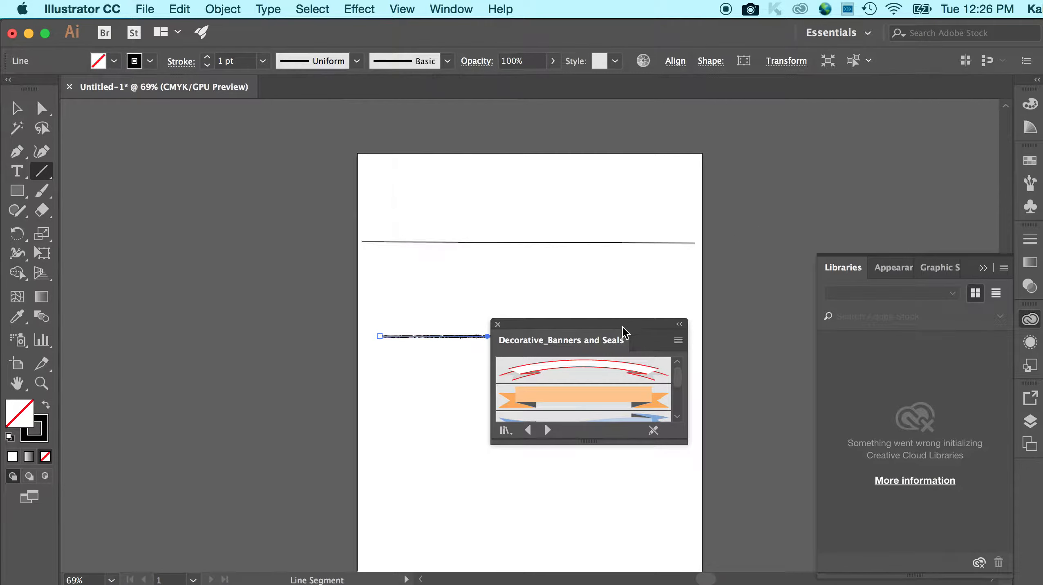
pyautogui.moveTo(642, 330)
pyautogui.mouseDown()
pyautogui.moveTo(744, 212)
pyautogui.moveTo(850, 133)
pyautogui.moveTo(855, 110)
pyautogui.mouseUp()
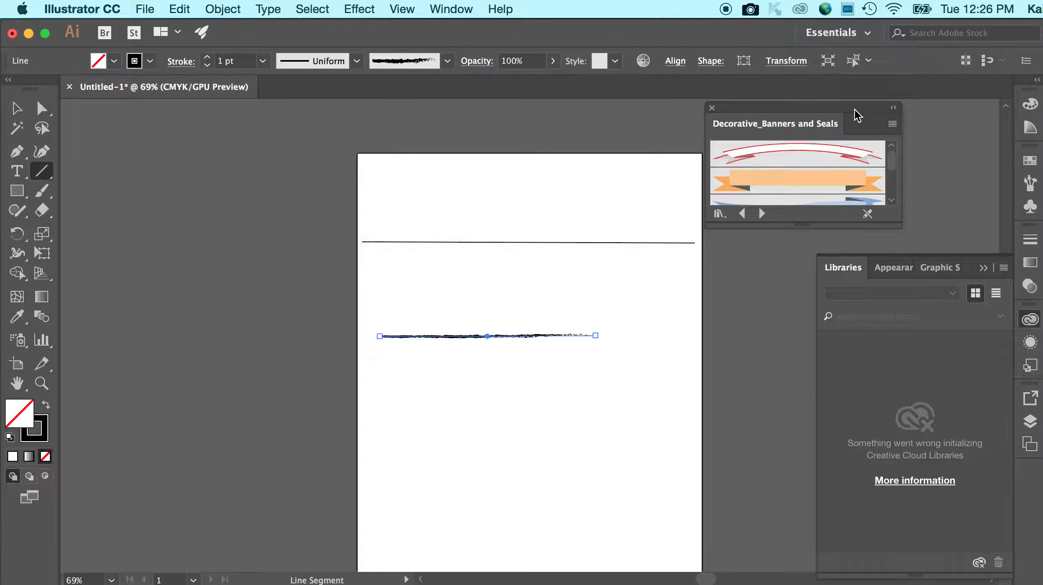
# Step: Try the red-outlined arched banner brush on the second line, then the white arched ribbon with gray folds from the enlarged library
pyautogui.click(829, 162)
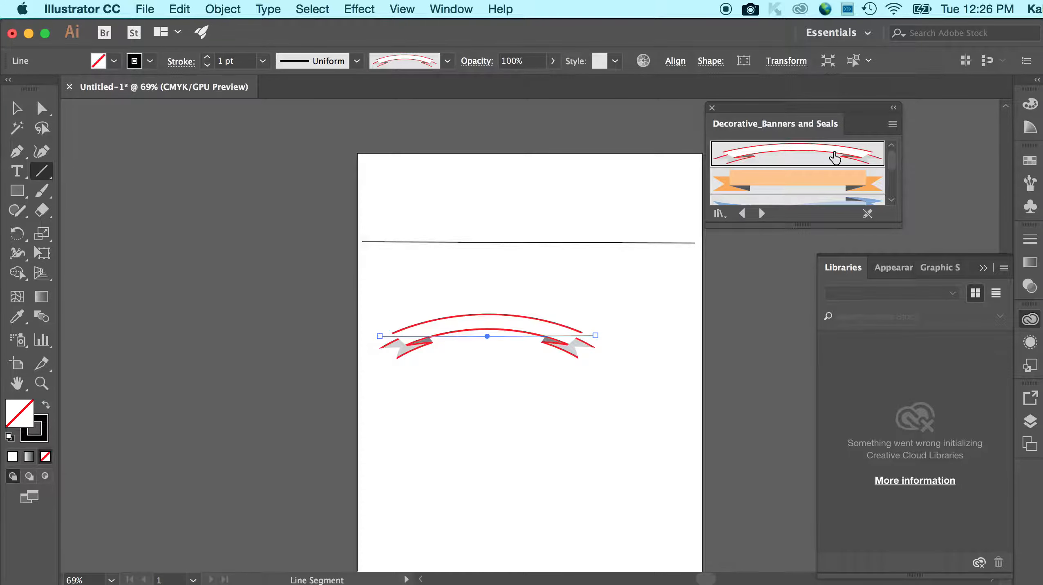
pyautogui.moveTo(899, 225); pyautogui.dragTo(867, 528)
pyautogui.click(820, 431)
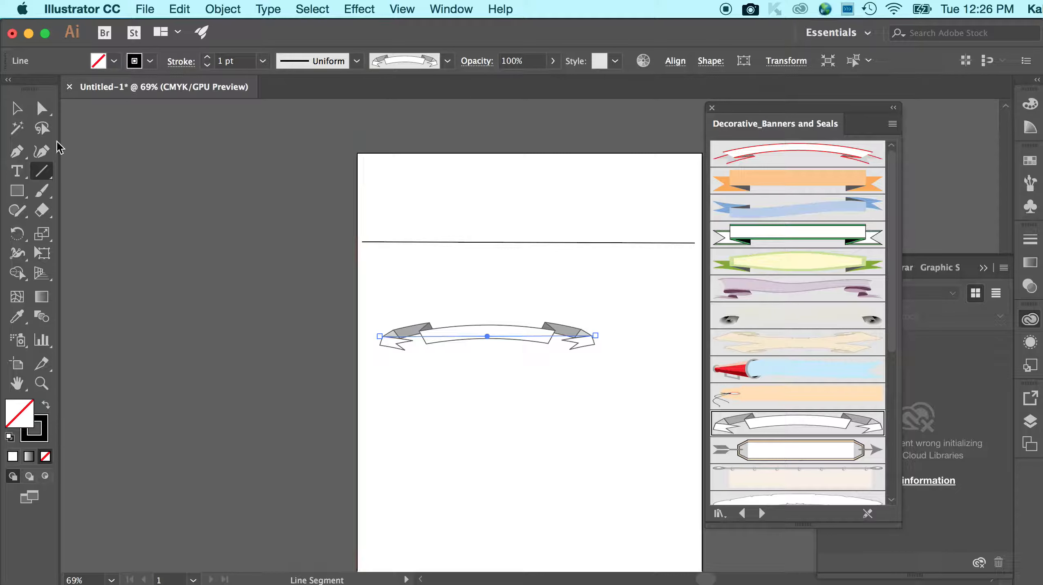
pyautogui.click(16, 109)
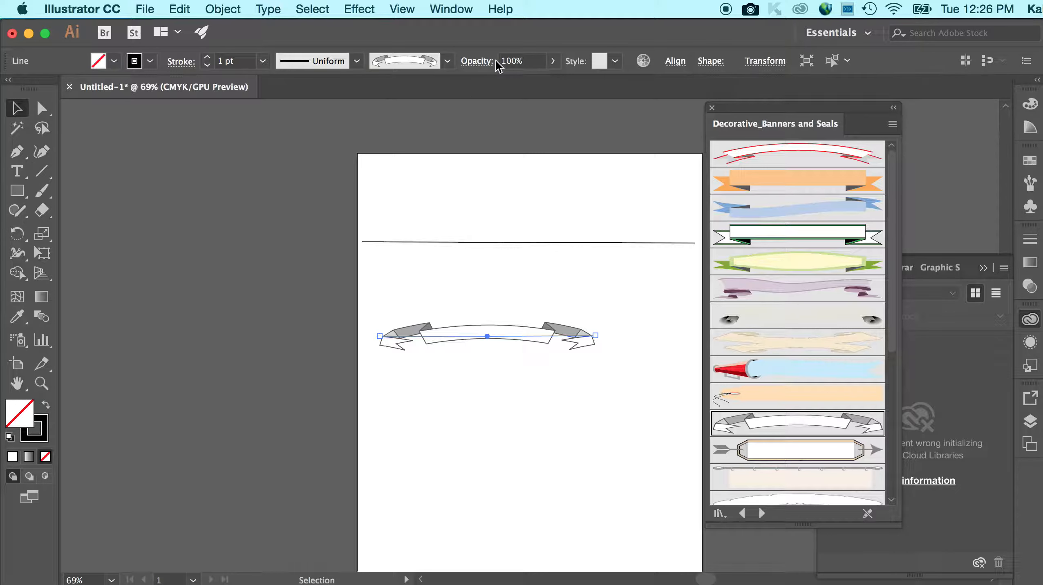
pyautogui.click(608, 266)
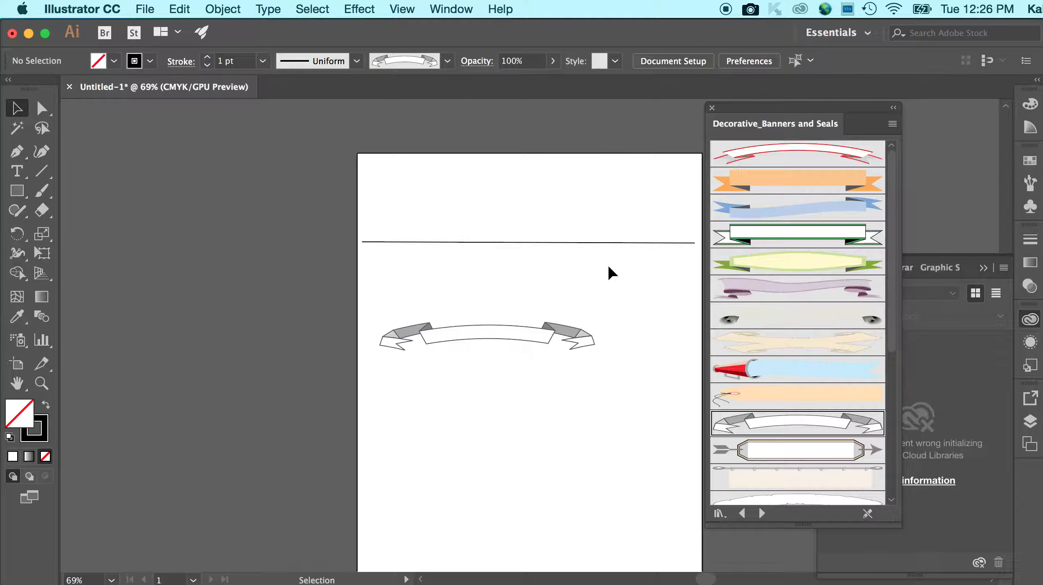
# Step: Reset the second line's brush to Basic so it is a plain stroke again
pyautogui.click(475, 331)
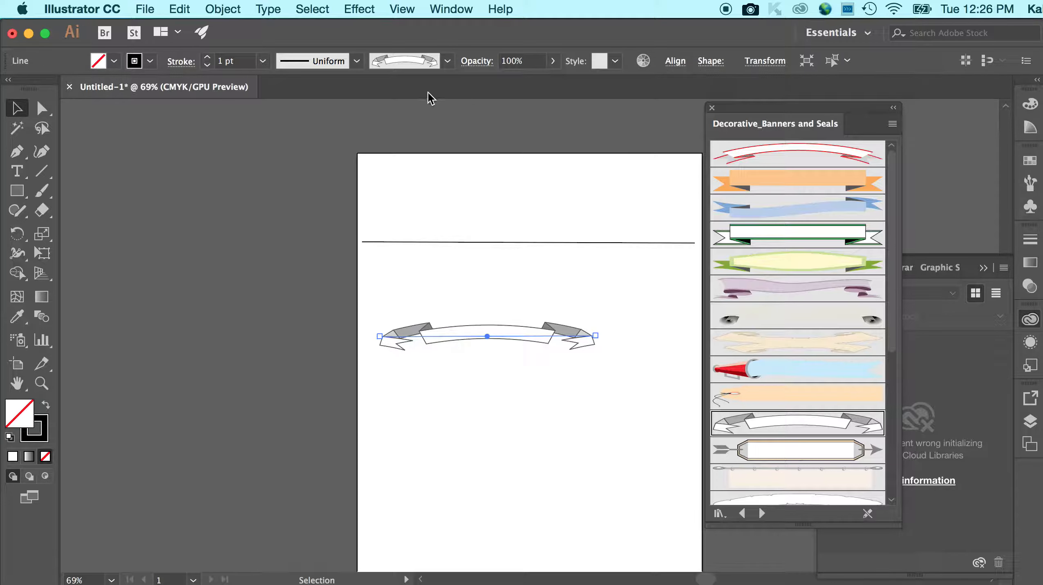
pyautogui.click(448, 62)
pyautogui.click(403, 140)
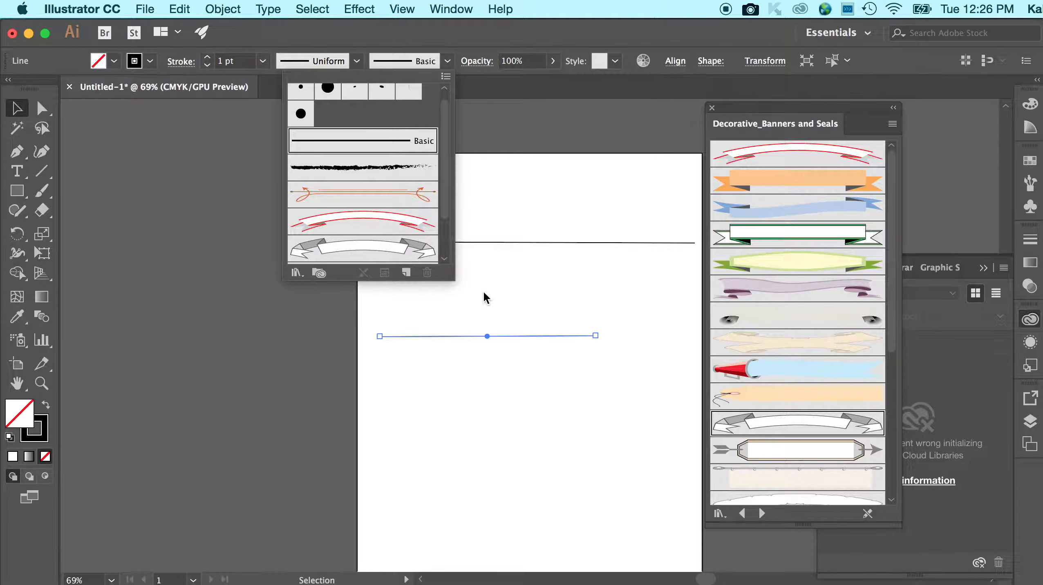
pyautogui.click(529, 346)
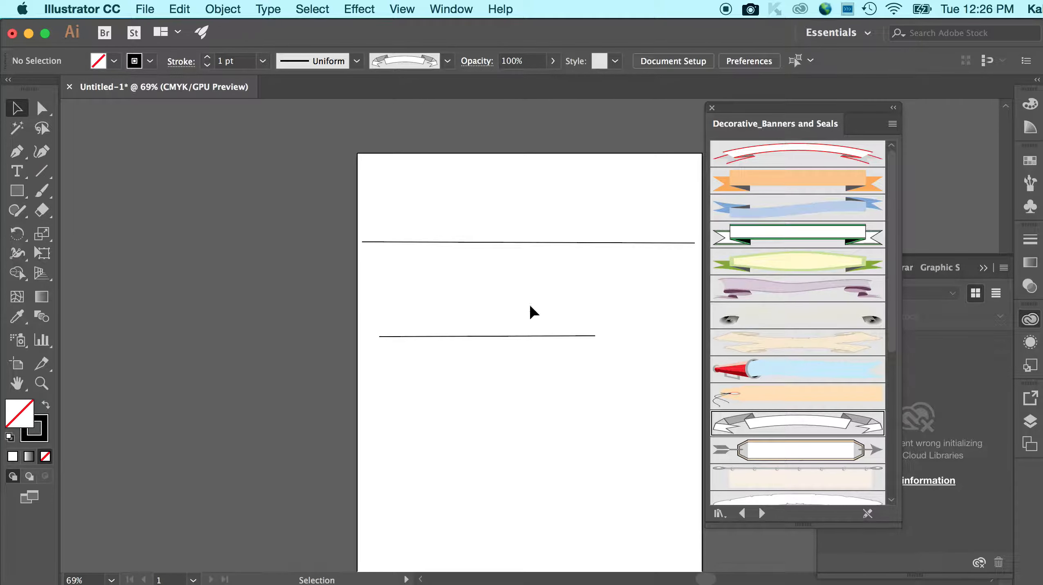
pyautogui.click(526, 336)
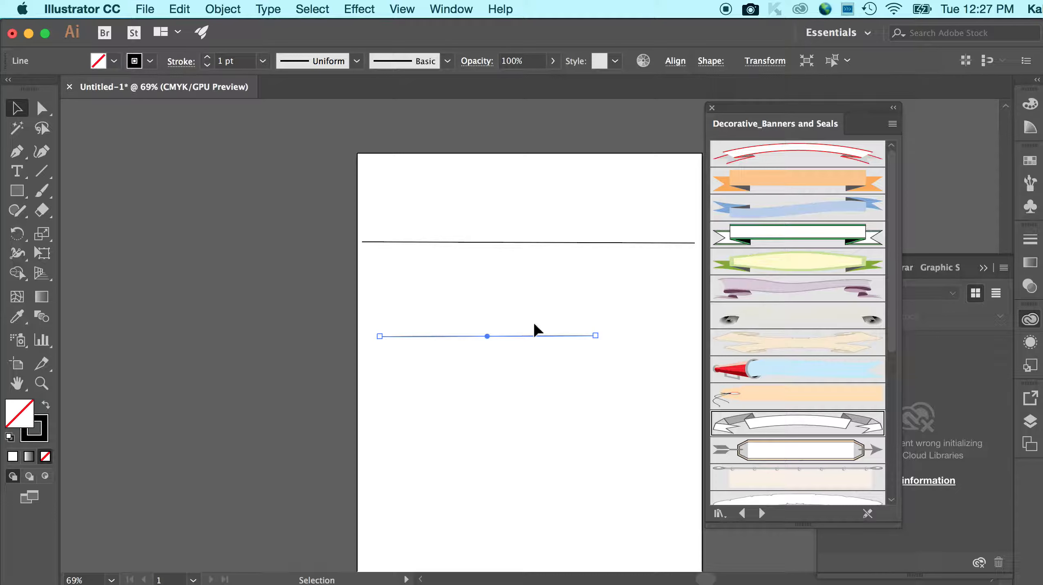
# Step: Check the Rectangle tool's size dialog, then draw a trial rectangle about 6.84 by 5.64 in over the artboard's left edge and delete it
pyautogui.click(17, 194)
pyautogui.moveTo(17, 197); pyautogui.dragTo(100, 196)
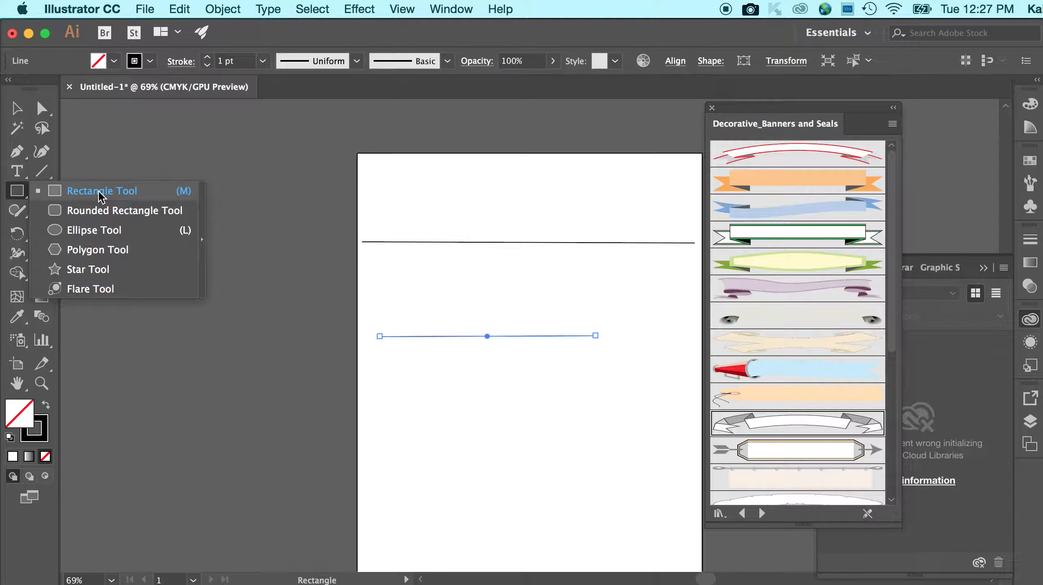
pyautogui.moveTo(100, 196); pyautogui.dragTo(101, 196)
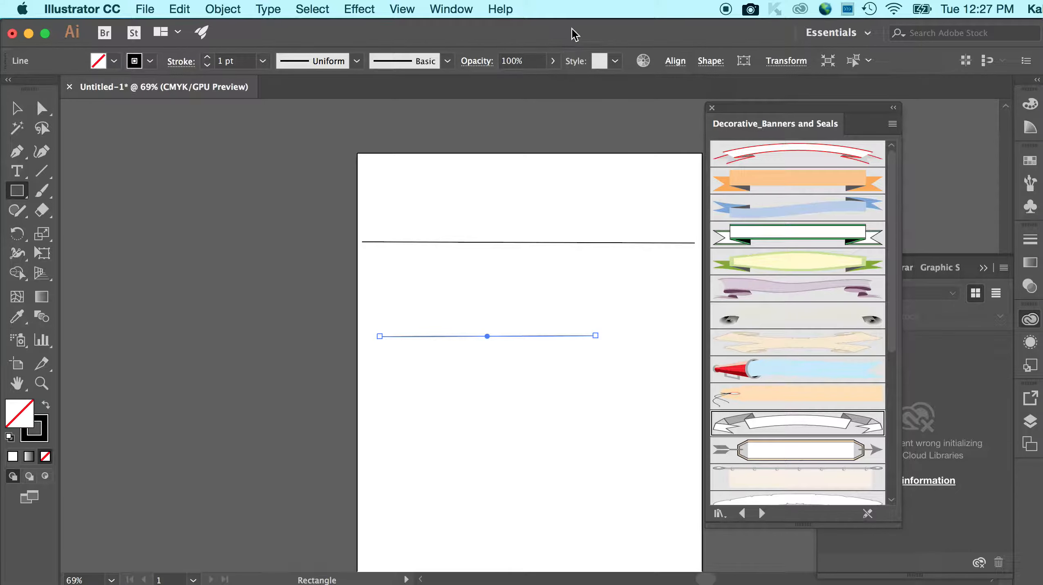
pyautogui.moveTo(10, 195); pyautogui.dragTo(76, 202)
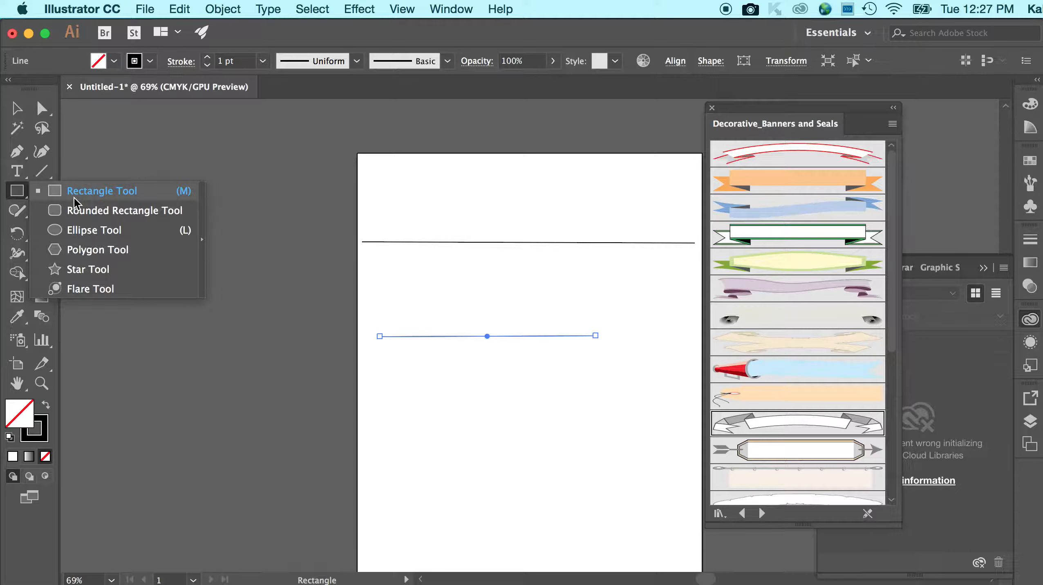
pyautogui.moveTo(76, 201); pyautogui.dragTo(75, 199)
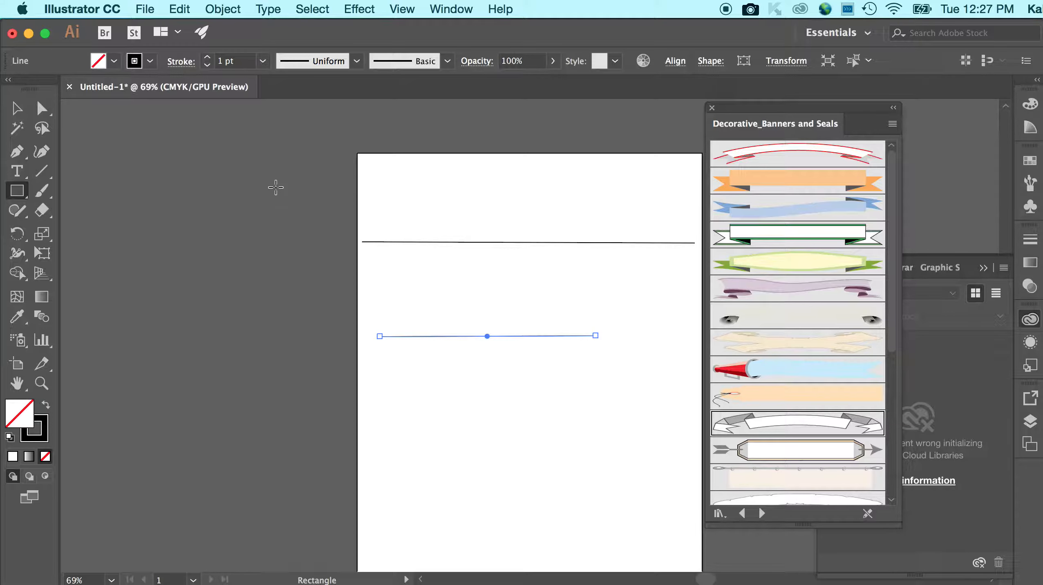
pyautogui.click(276, 187)
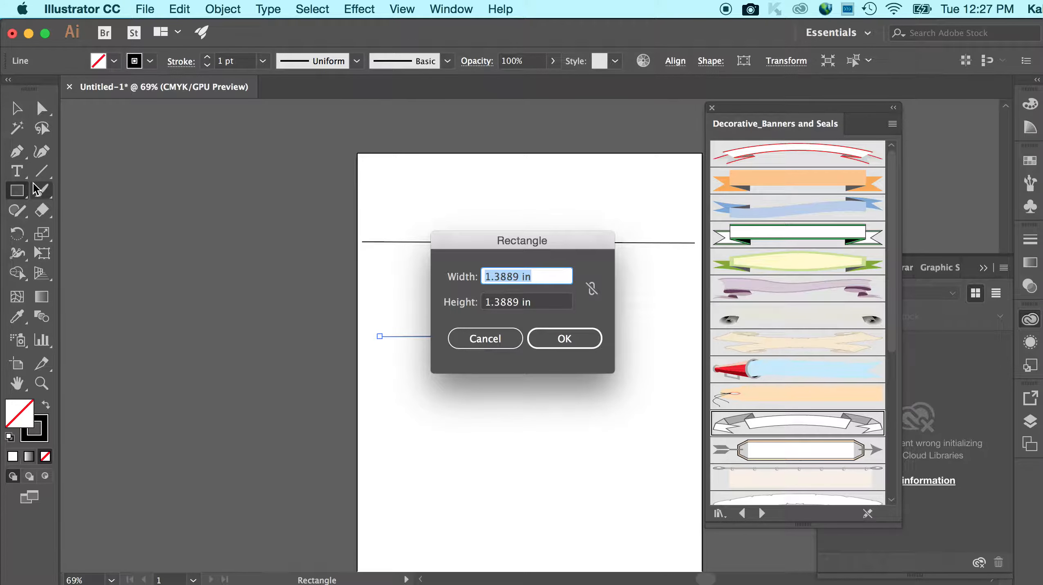
pyautogui.click(471, 339)
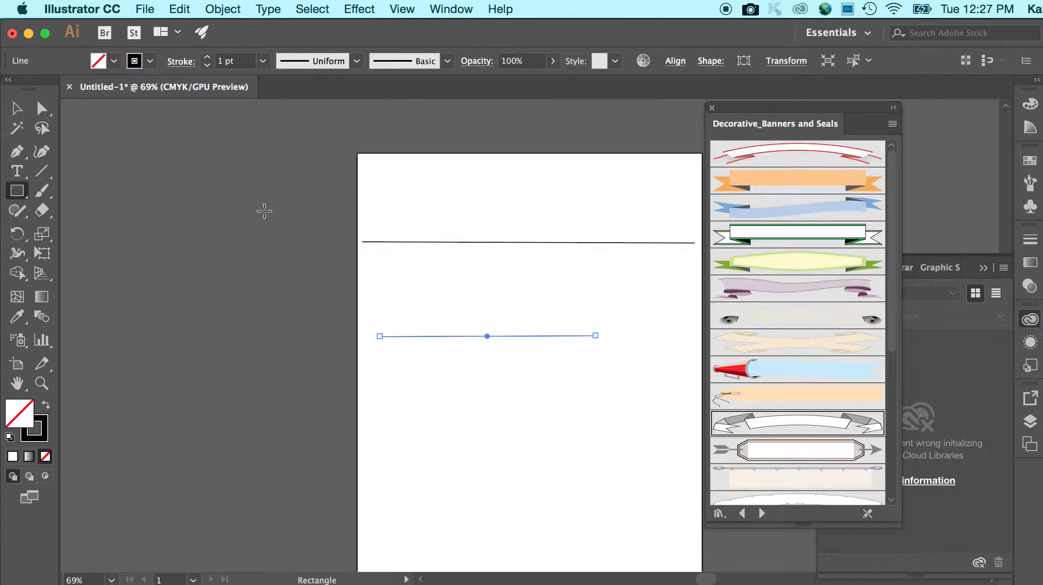
pyautogui.moveTo(236, 193); pyautogui.dragTo(513, 422)
pyautogui.press('Delete')
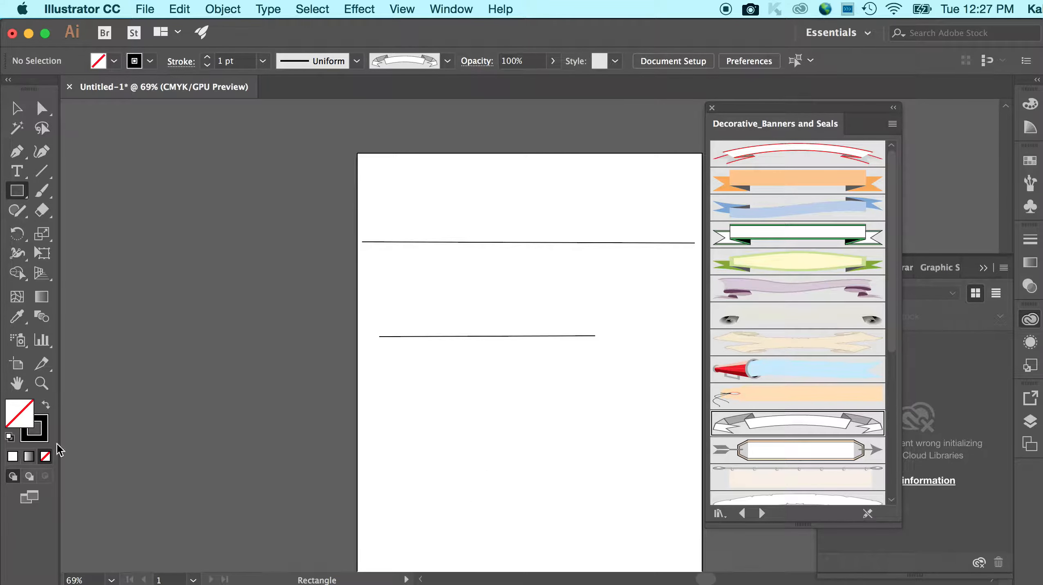
# Step: Create a 6.8438 by 5.6361 in rounded rectangle with a 0.5 in corner radius, then delete it
pyautogui.click(18, 193)
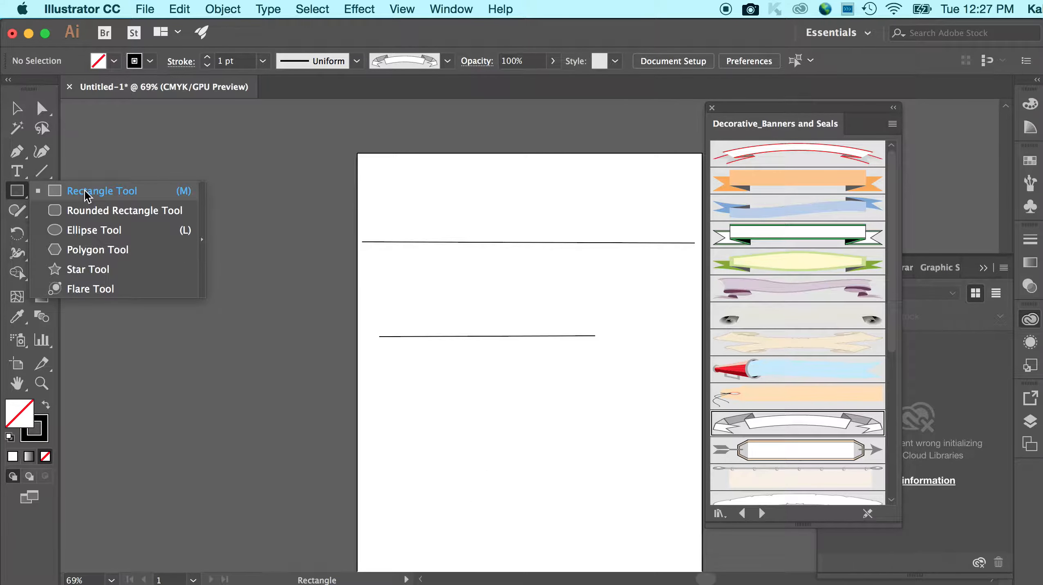
pyautogui.click(83, 212)
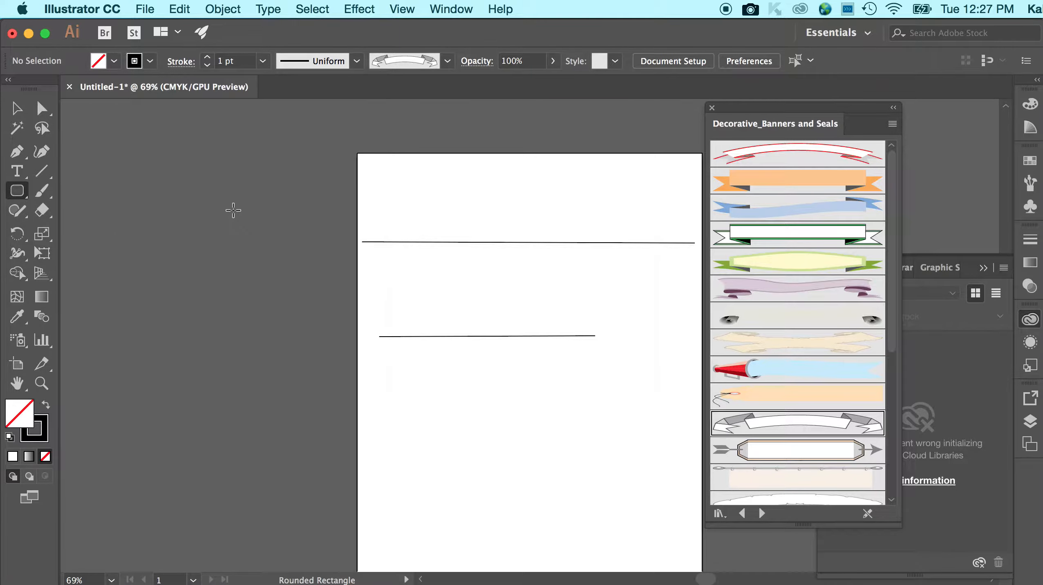
pyautogui.click(232, 210)
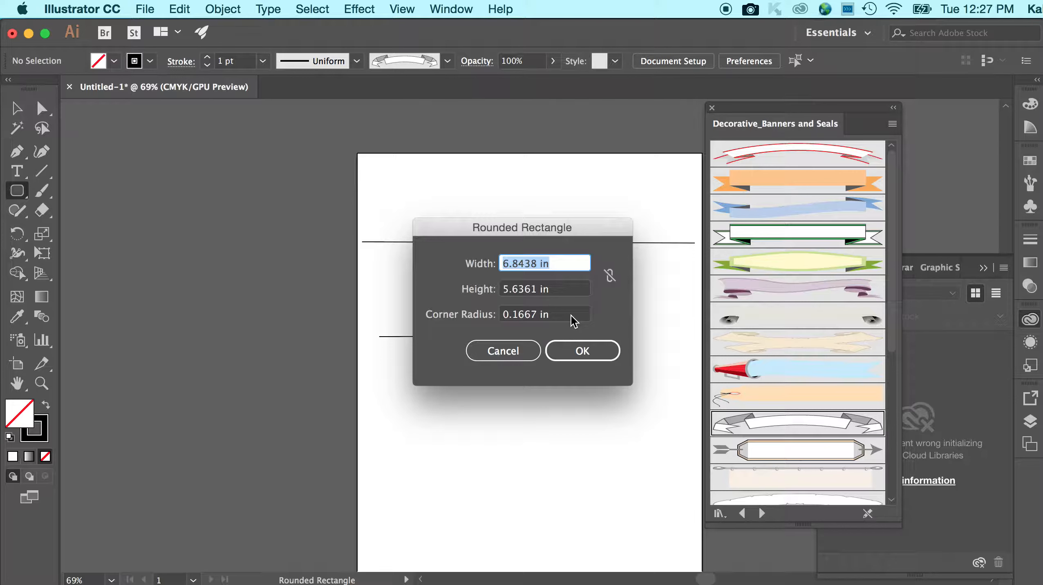
pyautogui.moveTo(574, 320); pyautogui.dragTo(503, 317)
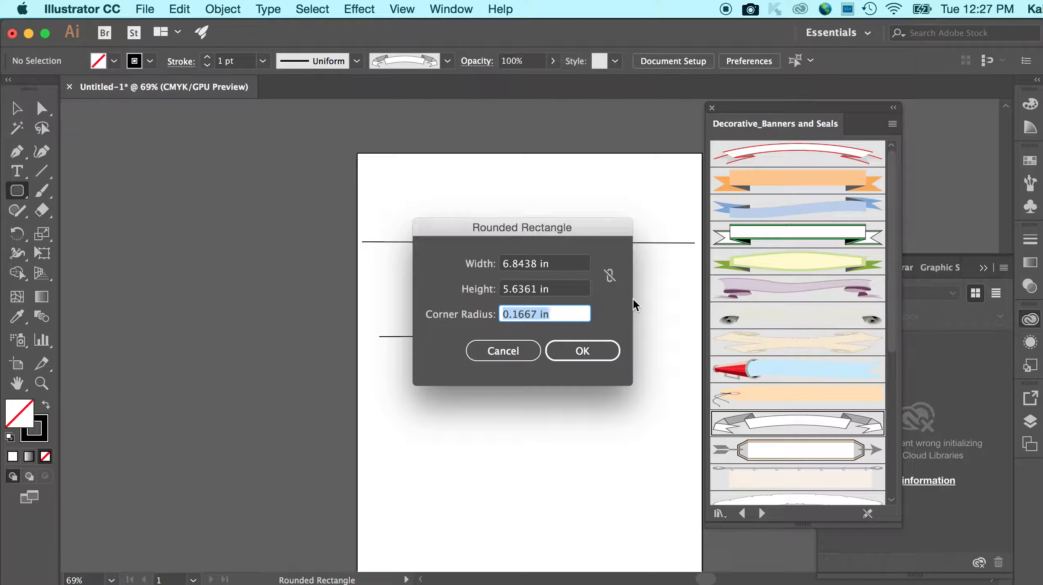
pyautogui.write('.5')
pyautogui.click(609, 357)
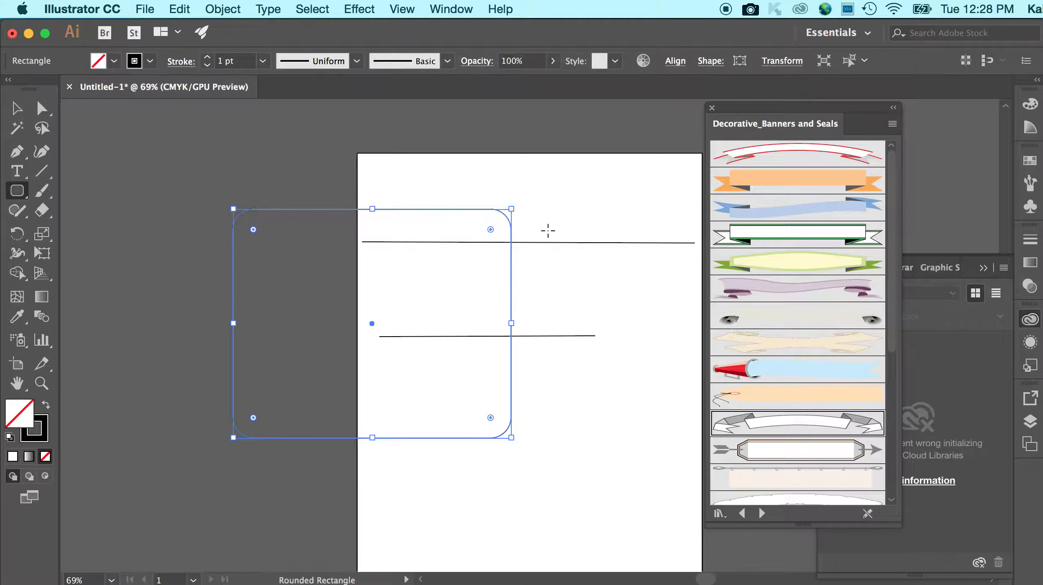
pyautogui.press('Delete')
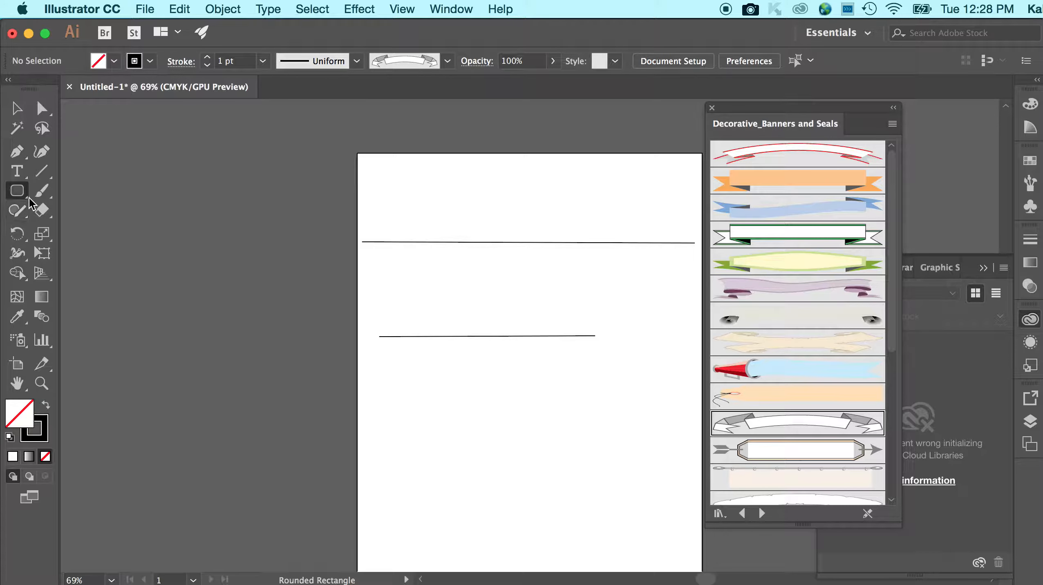
# Step: Draw a freehand rounded rectangle about 5.63 by 4.47 in beside the artboard, delete it, and check the tool's size and corner radius settings
pyautogui.click(20, 189)
pyautogui.moveTo(128, 174); pyautogui.dragTo(358, 355)
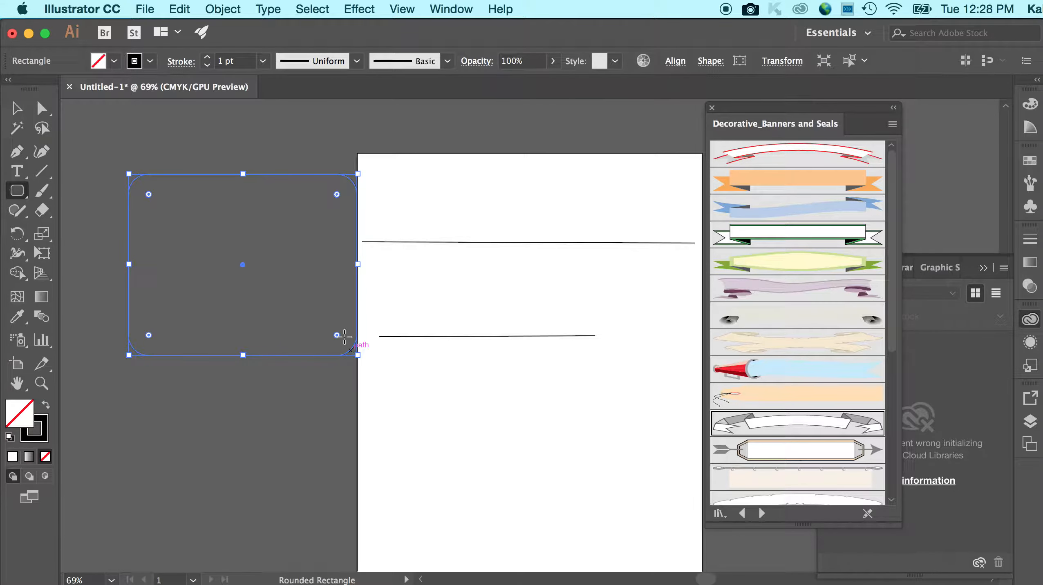
pyautogui.press('Delete')
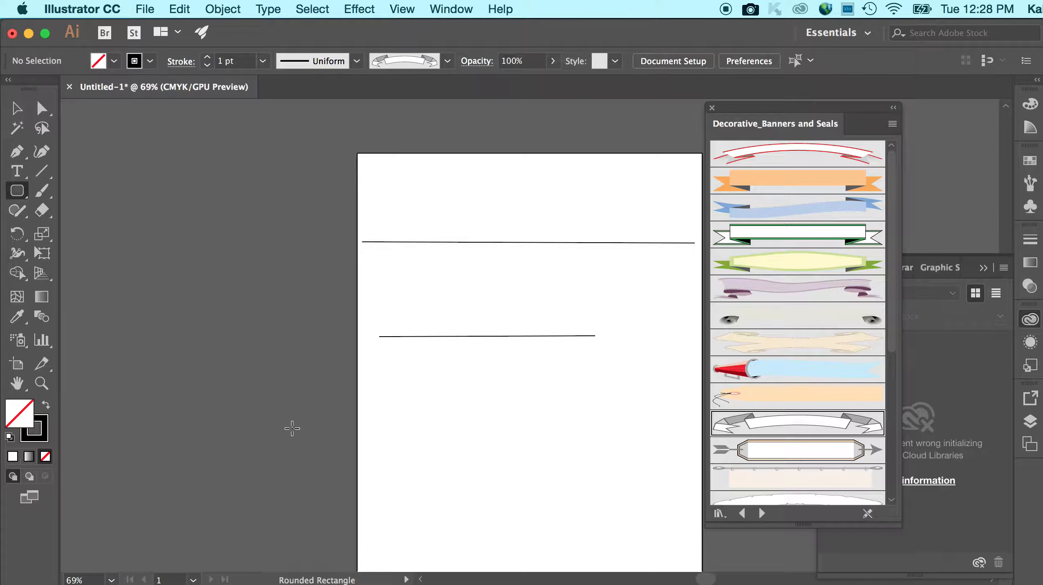
pyautogui.click(16, 195)
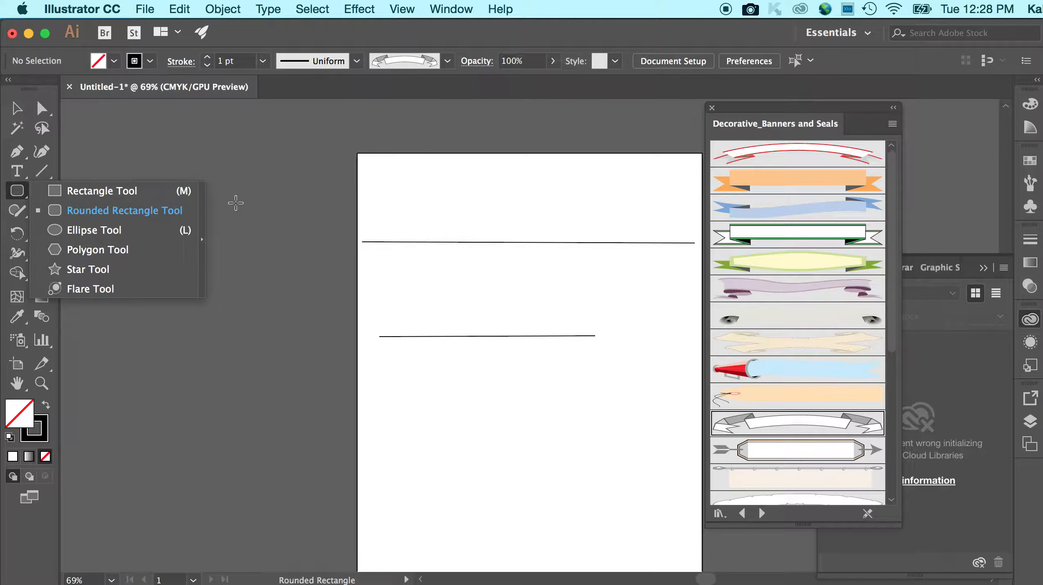
pyautogui.click(249, 212)
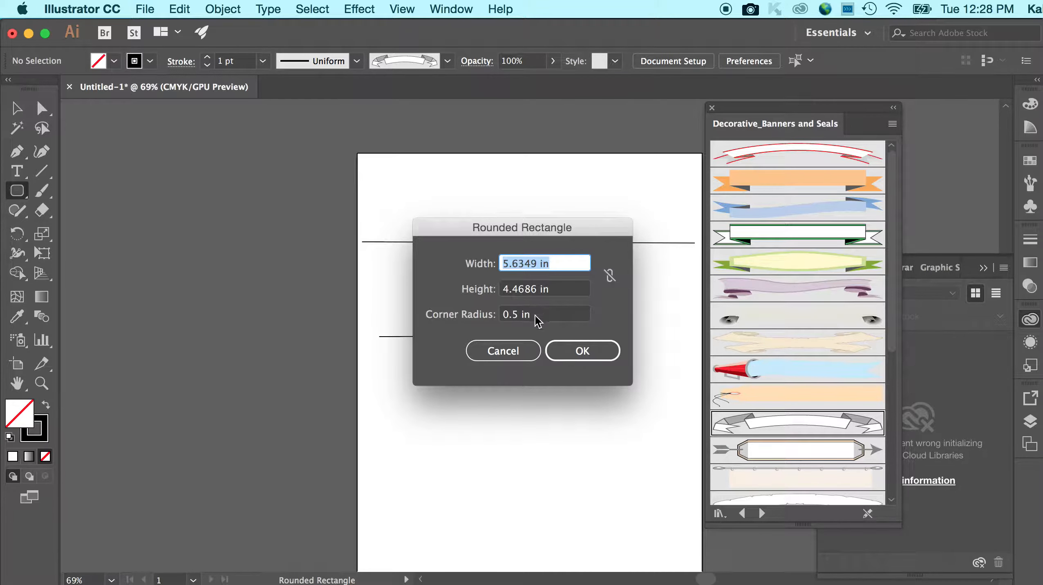
pyautogui.click(503, 352)
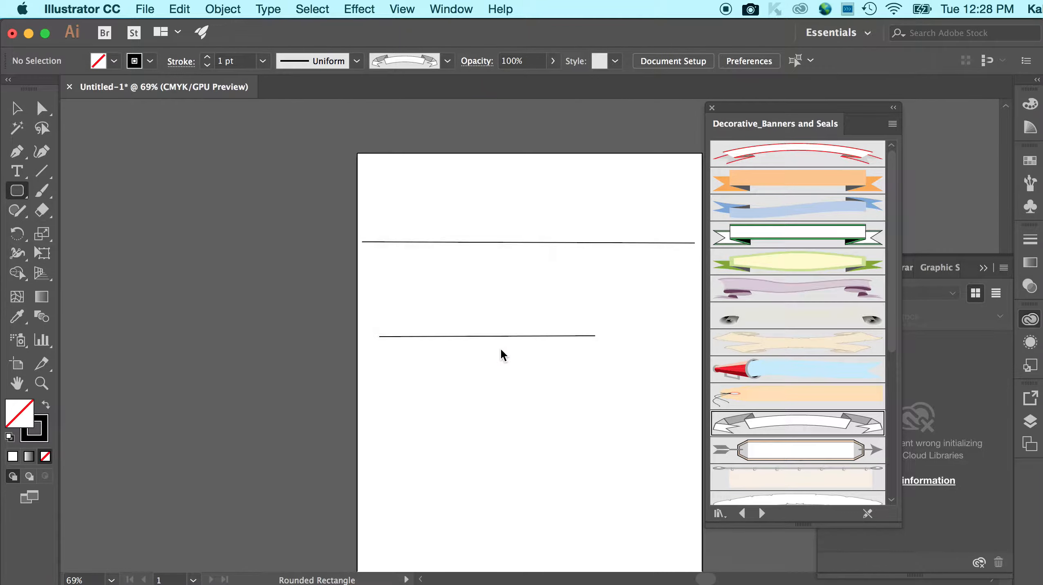
# Step: Draw and undo a trial ellipse, then draw a perfect circle outward from its center at about X 4.22 in, Y 6.19 in
pyautogui.click(16, 190)
pyautogui.click(84, 229)
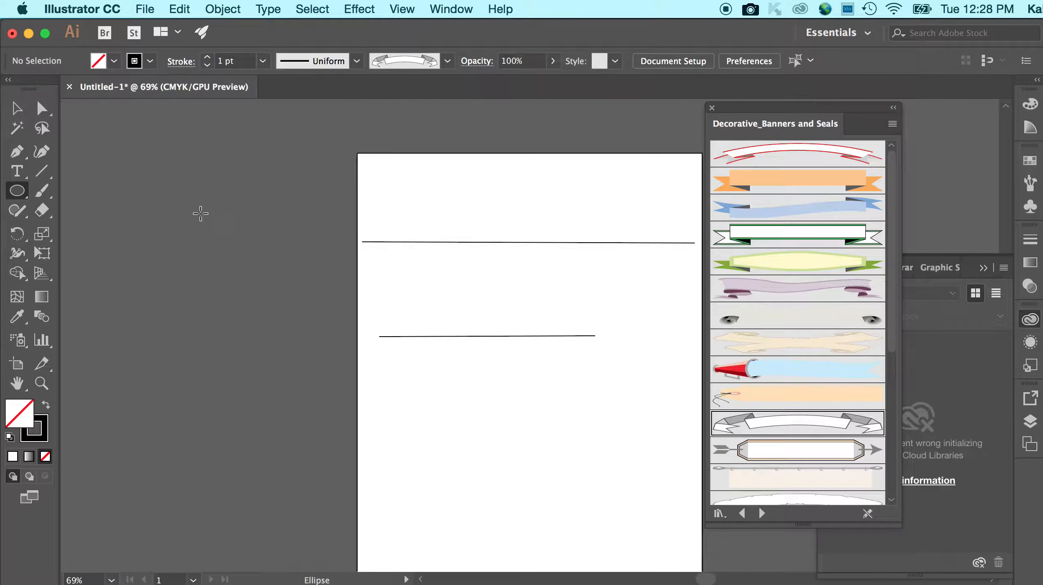
pyautogui.moveTo(165, 191); pyautogui.dragTo(641, 296)
pyautogui.press('shift')
pyautogui.press('shift')
pyautogui.press('super+z')
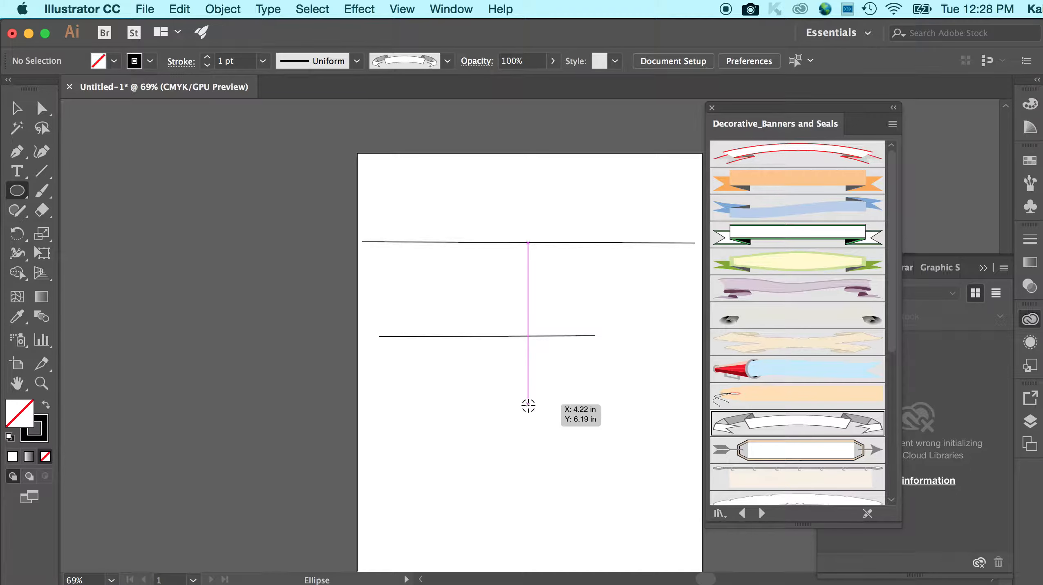
pyautogui.moveTo(528, 405); pyautogui.dragTo(436, 305)
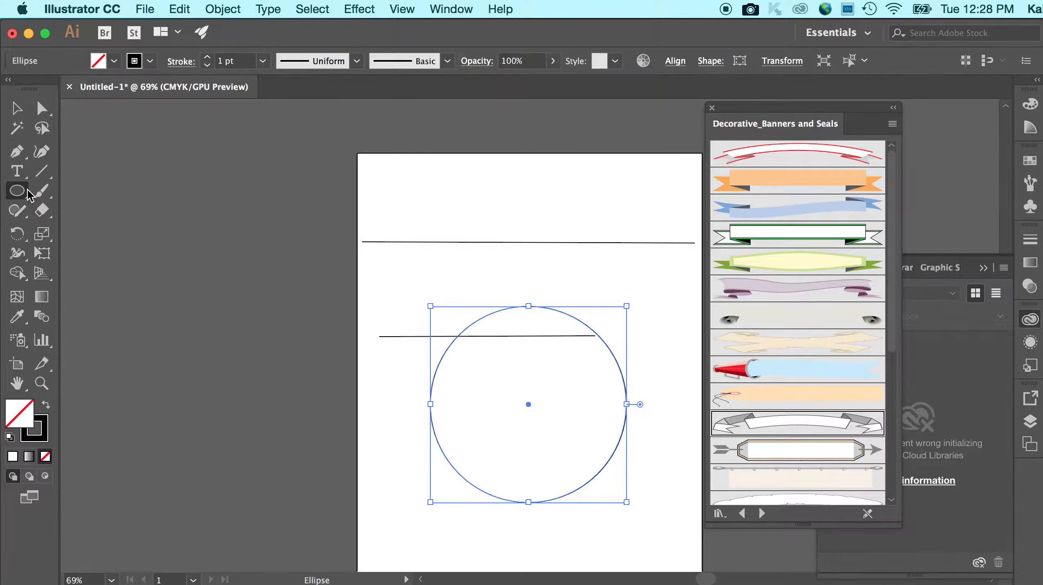
# Step: Switch to the Polygon tool and delete the circle from the artboard
pyautogui.moveTo(19, 196); pyautogui.dragTo(62, 252)
pyautogui.press('Delete')
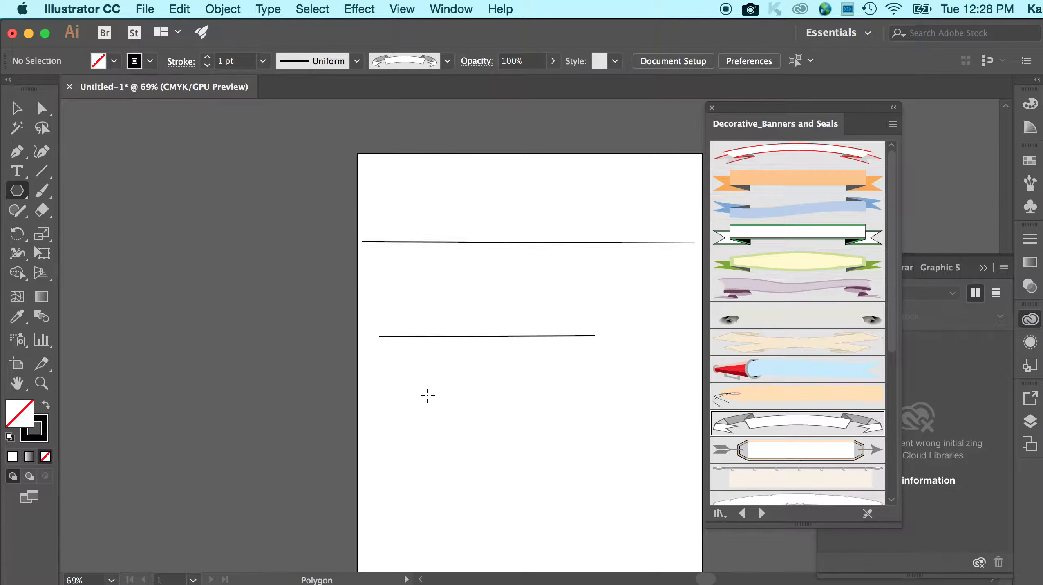
# Step: Create an 8-sided polygon with a 0.6944 in radius below the shorter line, then delete it
pyautogui.click(427, 396)
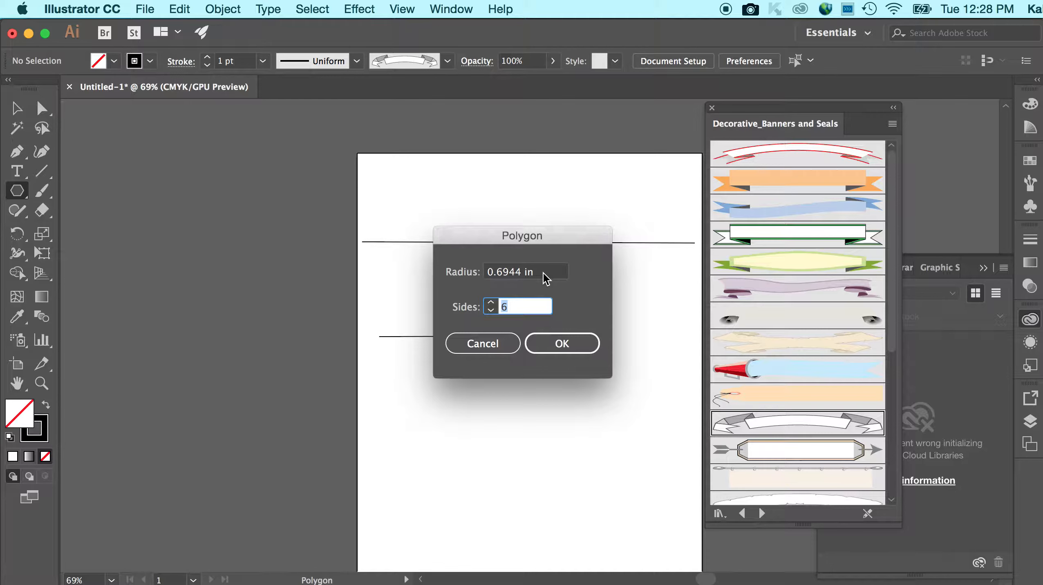
pyautogui.click(491, 310)
pyautogui.write('8')
pyautogui.click(539, 344)
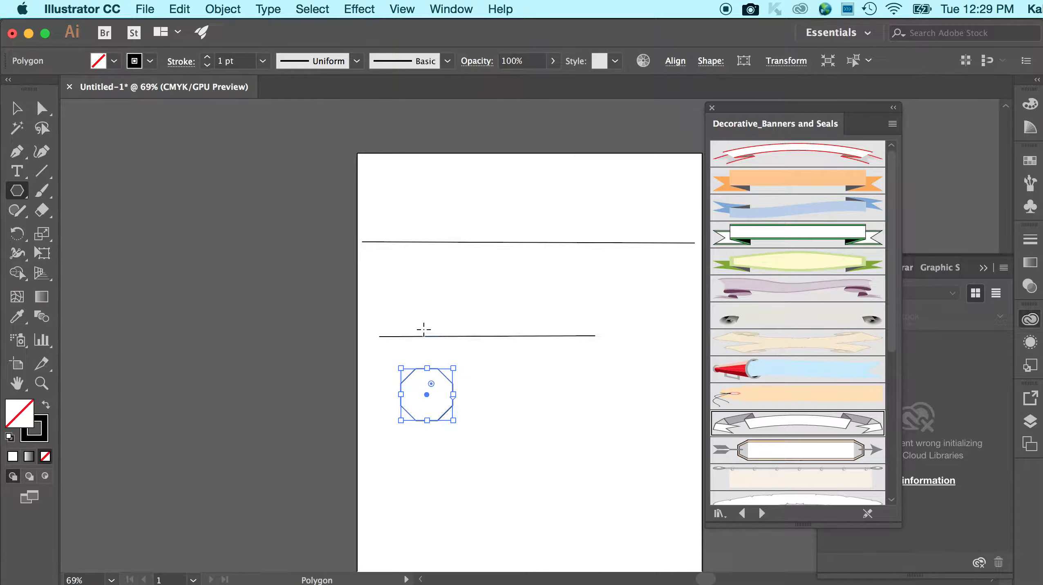
pyautogui.press('Delete')
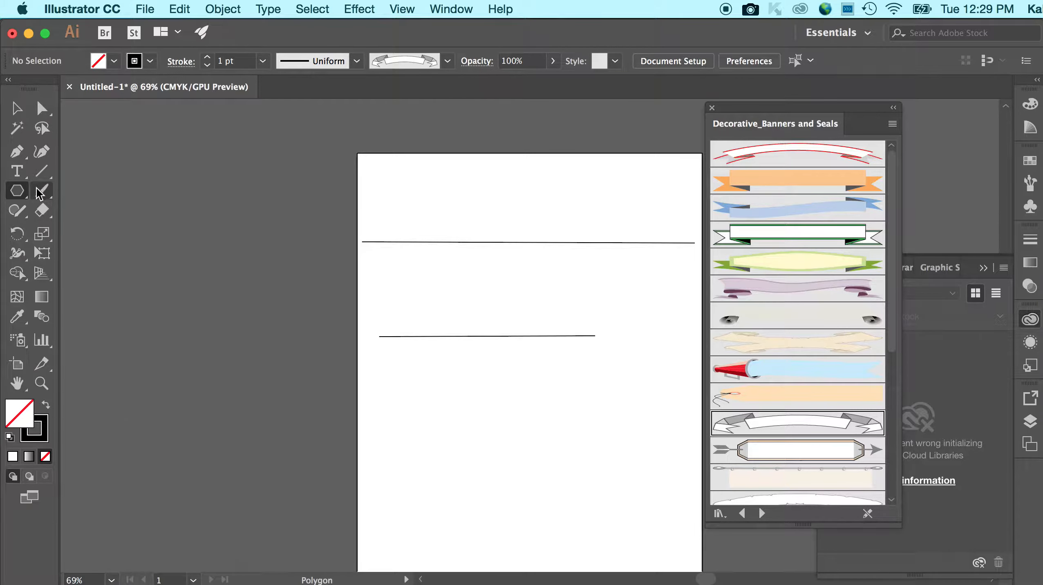
# Step: Create a 7-point star with radii of 0.3472 in and 0.6944 in beside the artboard, then enlarge it proportionally across the artboard's edge
pyautogui.click(18, 191)
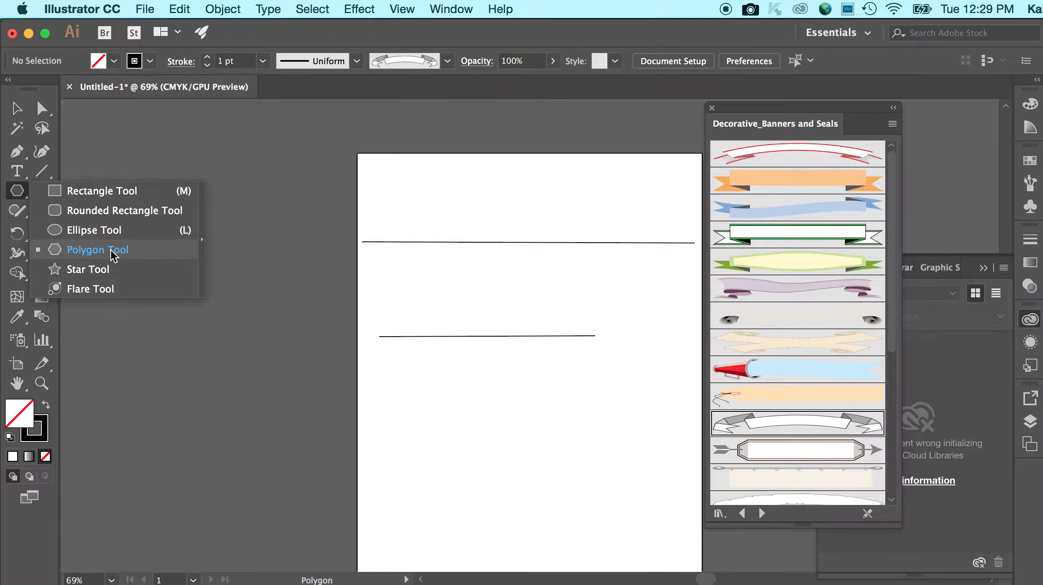
pyautogui.click(107, 269)
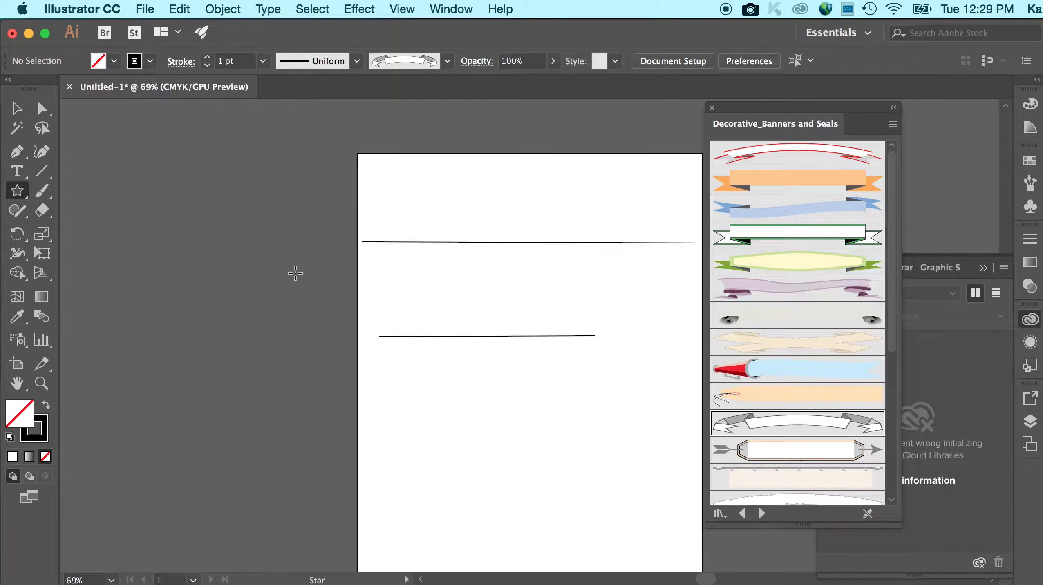
pyautogui.click(306, 271)
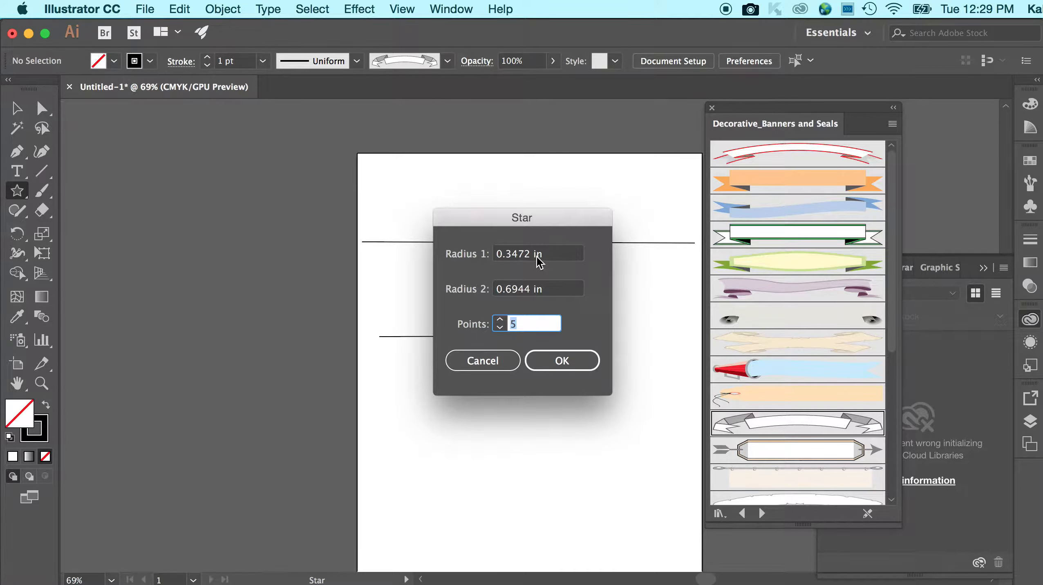
pyautogui.click(499, 320)
pyautogui.click(500, 319)
pyautogui.click(555, 367)
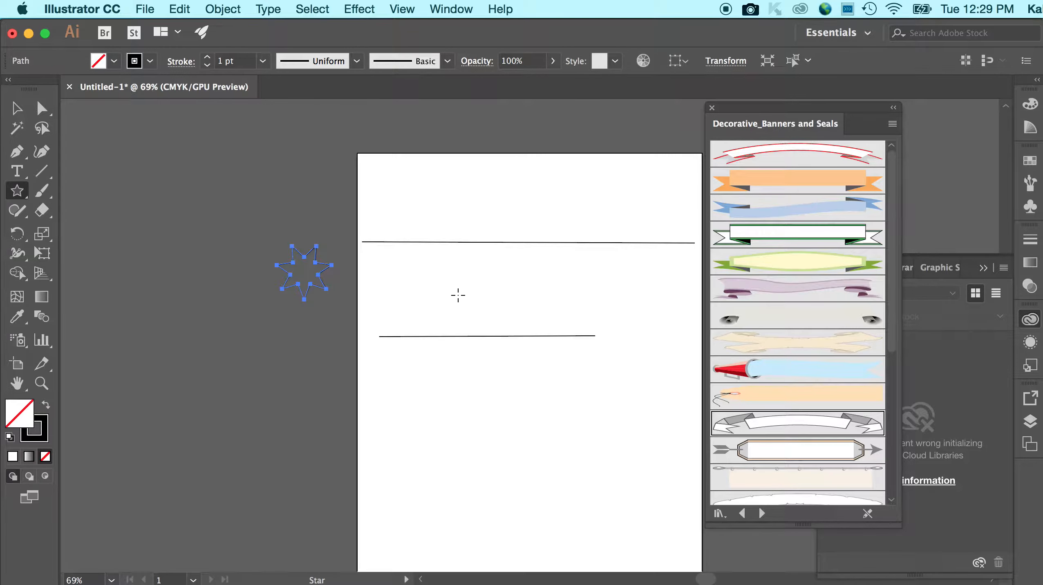
pyautogui.click(12, 110)
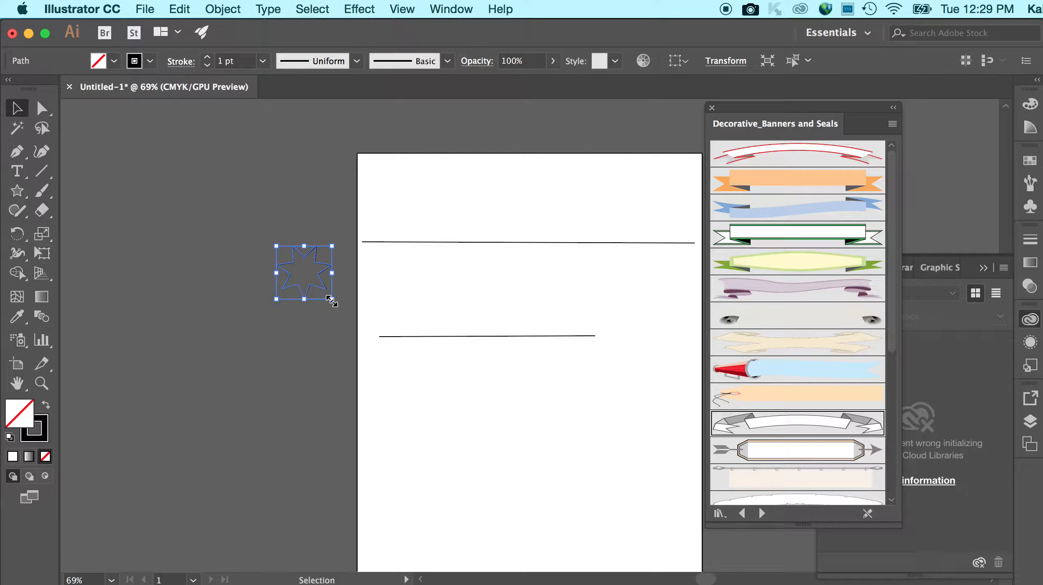
pyautogui.moveTo(332, 300); pyautogui.dragTo(618, 505)
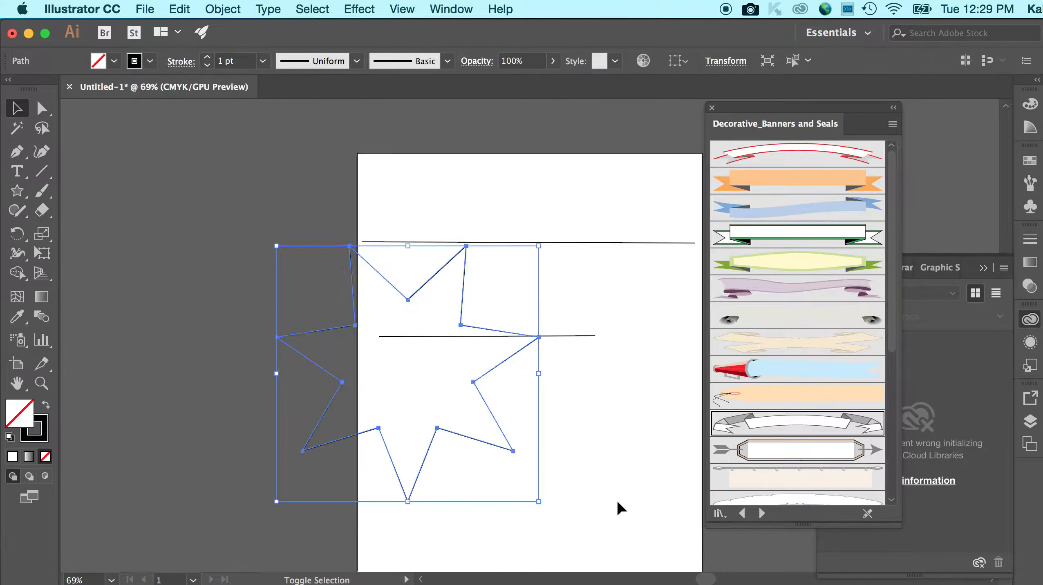
# Step: Delete the shorter lower line and the enlarged star, keeping the upper line
pyautogui.click(555, 228)
pyautogui.click(564, 334)
pyautogui.press('Delete')
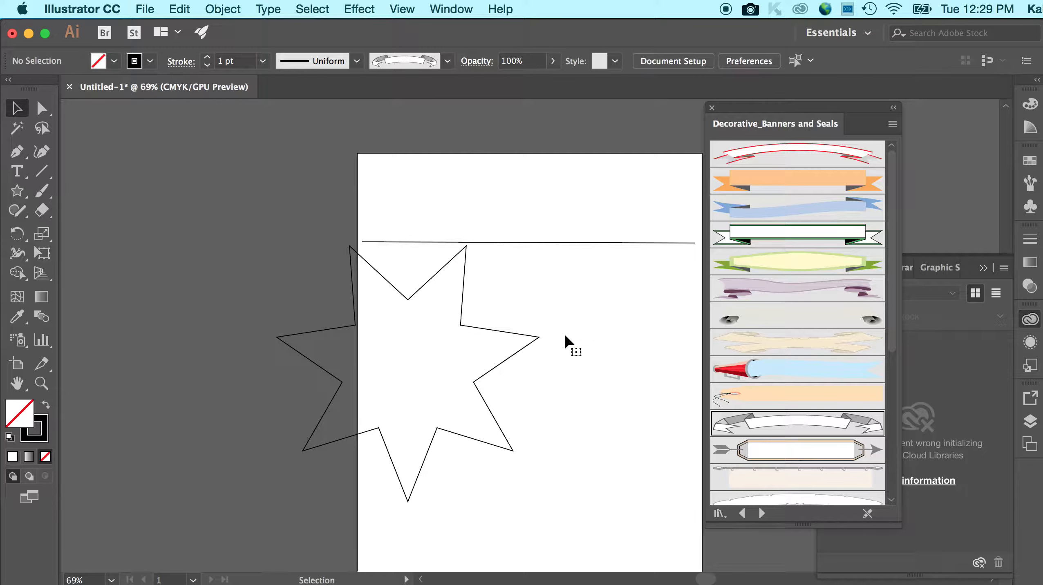
pyautogui.click(344, 326)
pyautogui.press('Delete')
# Step: Preview a flare with the Flare tool's default options, moving the options dialog off the artwork, then cancel it
pyautogui.click(17, 191)
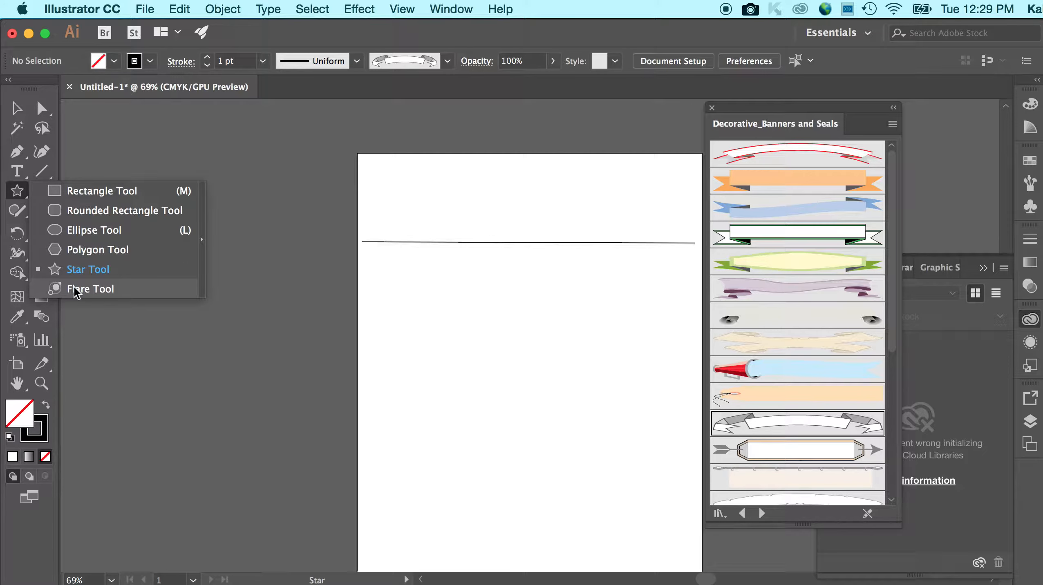
pyautogui.click(76, 291)
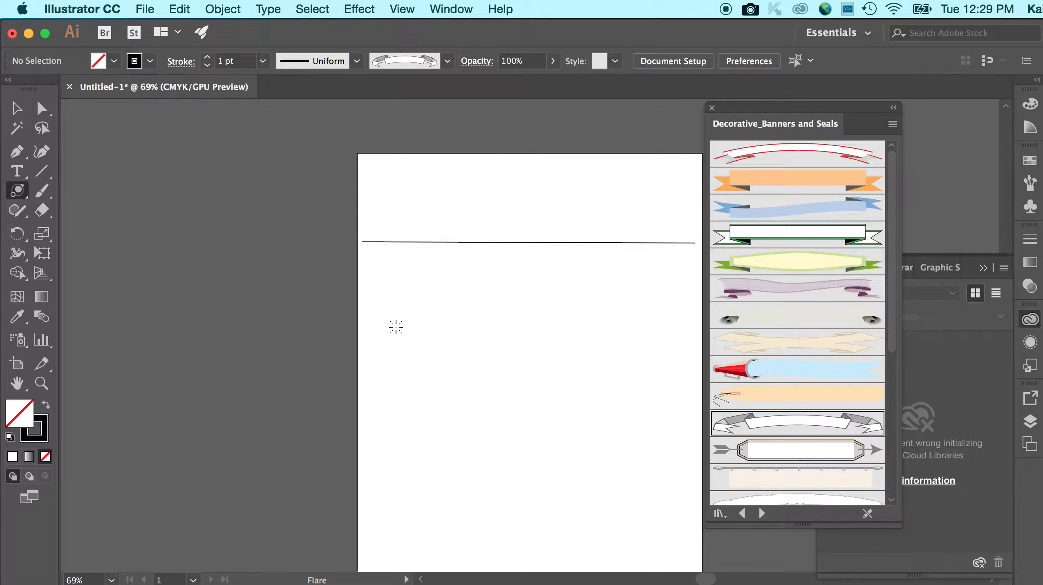
pyautogui.click(362, 346)
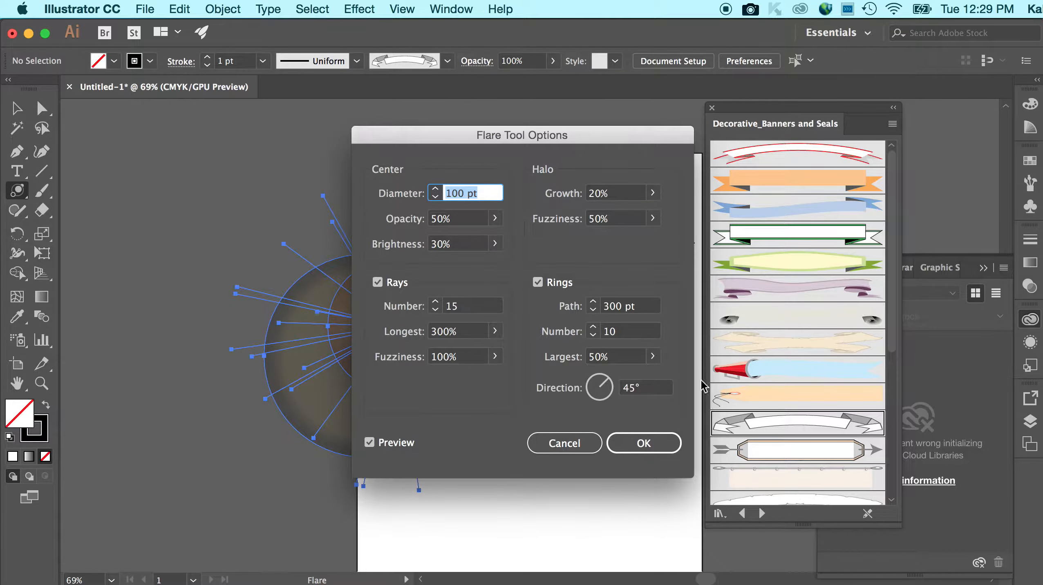
pyautogui.moveTo(627, 142); pyautogui.dragTo(874, 139)
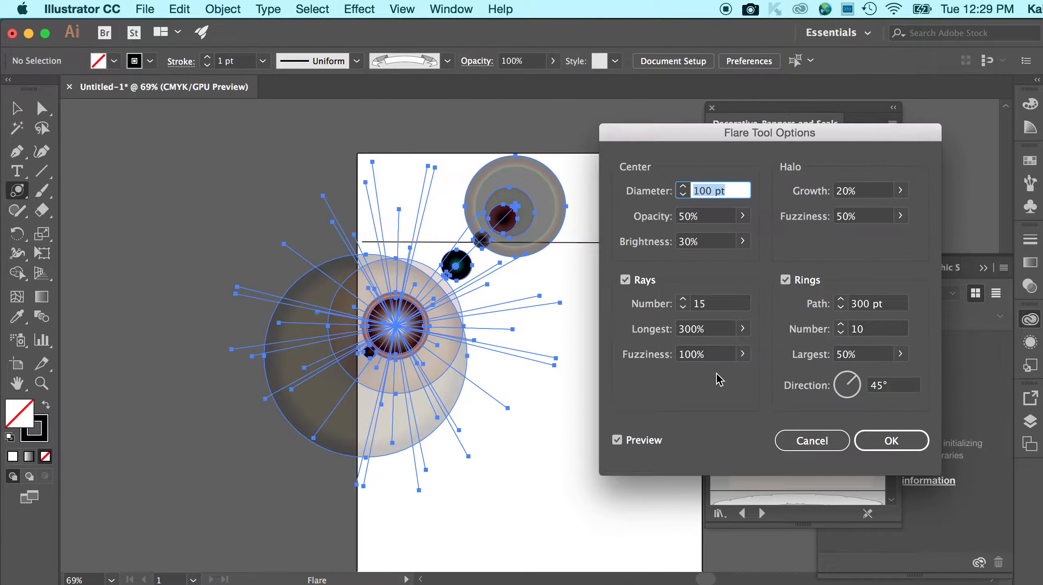
pyautogui.click(831, 443)
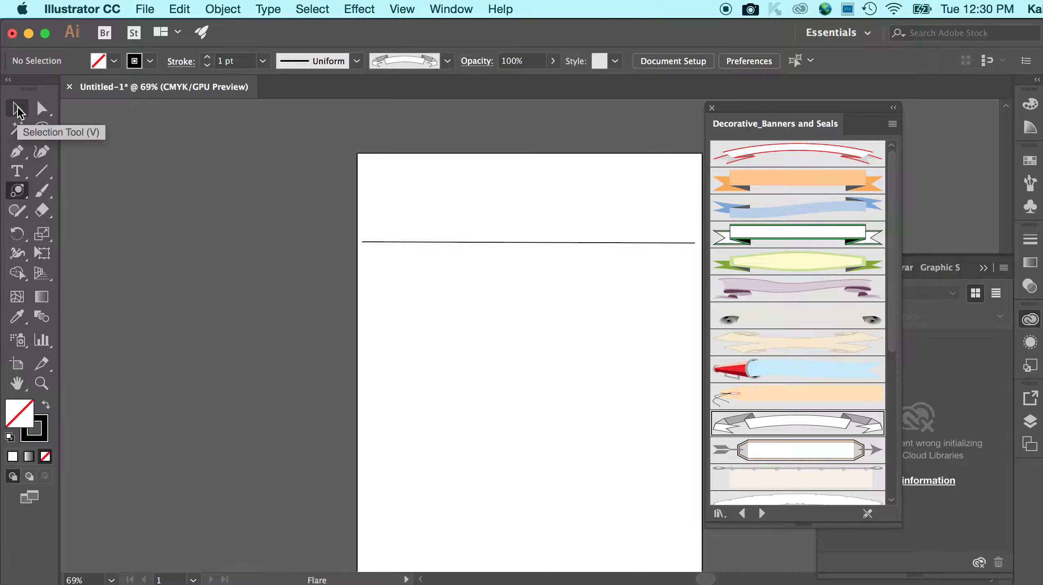
# Step: Draw a square below the line with the Rectangle tool, centered roughly across the artboard's width
pyautogui.click(16, 199)
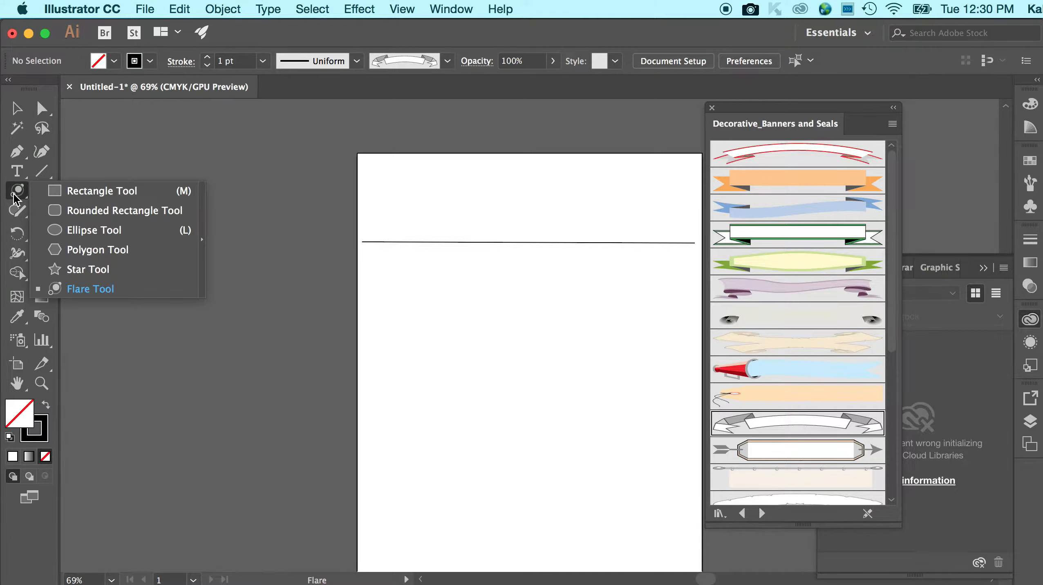
pyautogui.click(15, 199)
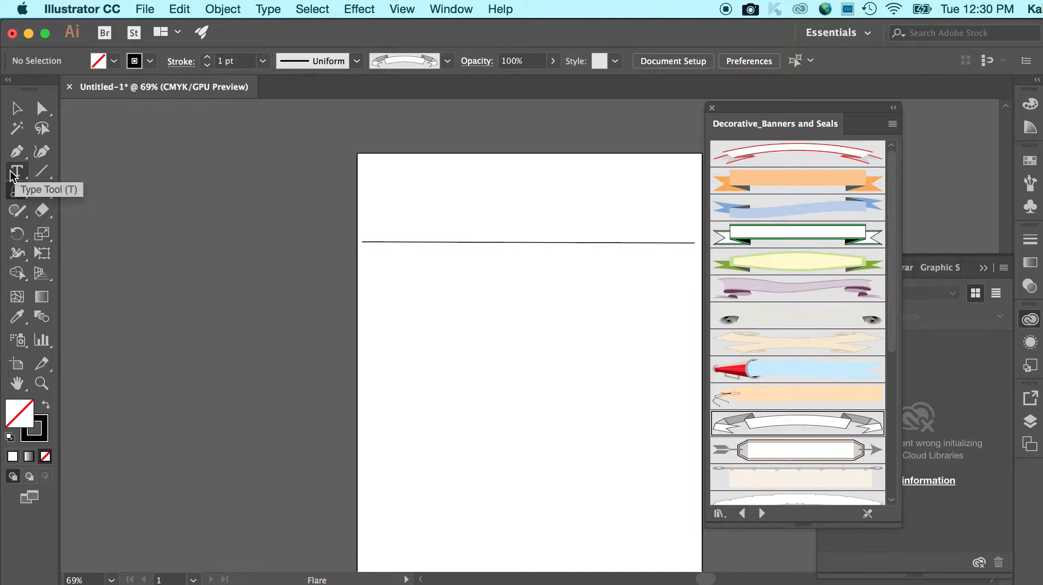
pyautogui.click(17, 190)
pyautogui.click(47, 191)
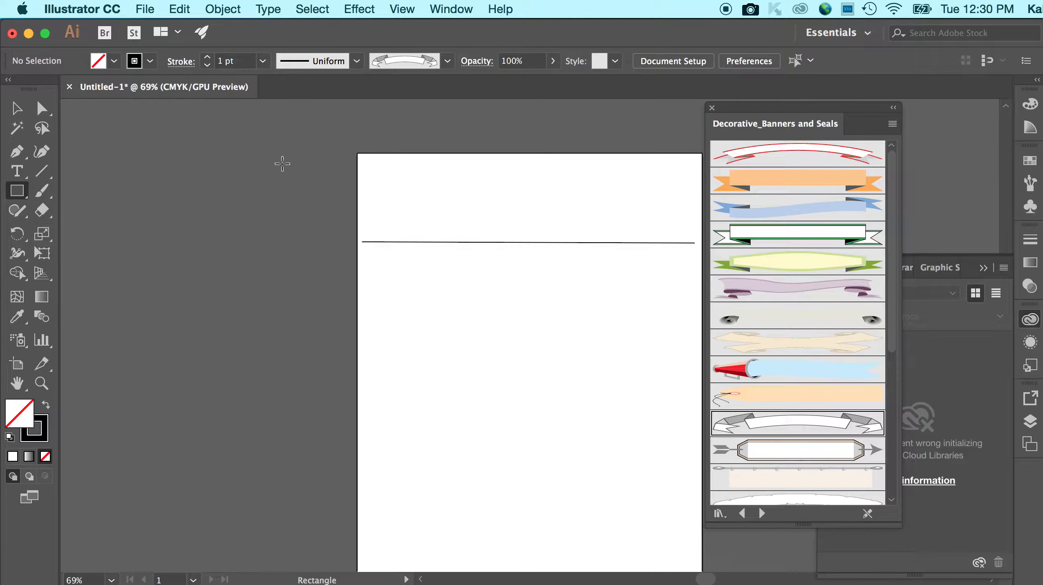
pyautogui.moveTo(411, 286); pyautogui.dragTo(634, 508)
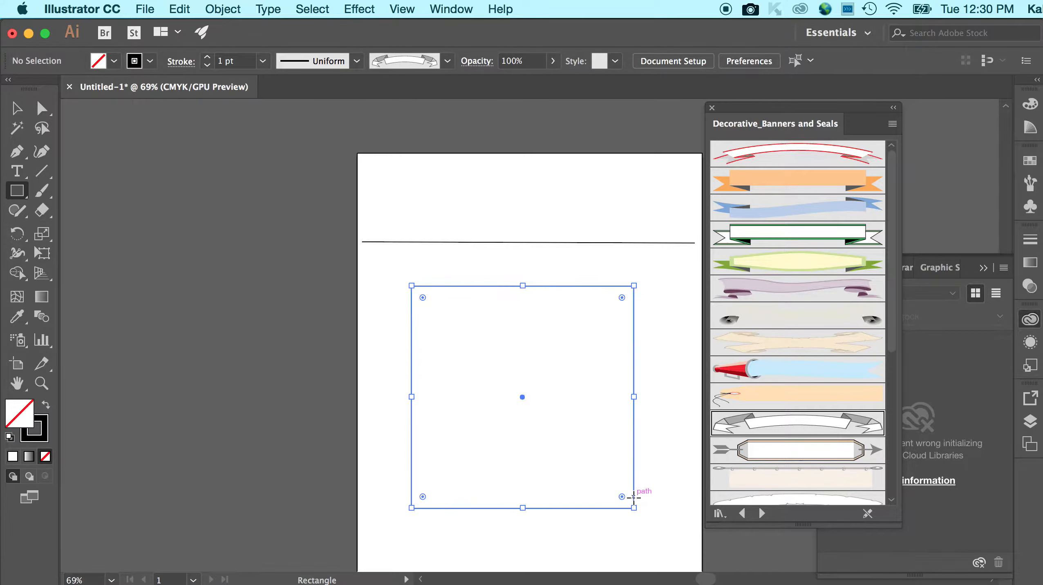
# Step: Try light blue, orange and brown swatches as the square's fill color
pyautogui.click(114, 61)
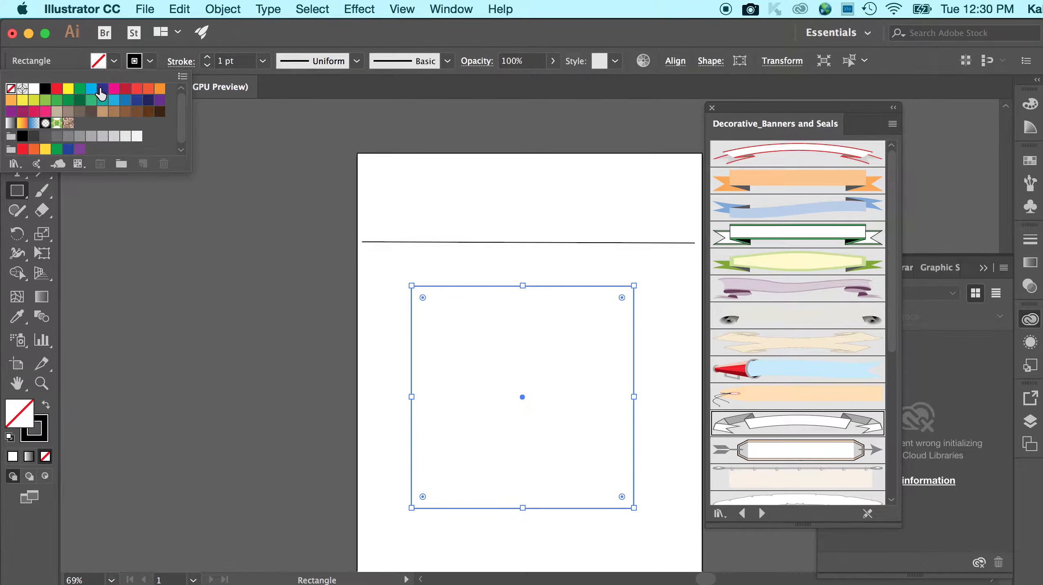
pyautogui.click(103, 88)
pyautogui.click(91, 89)
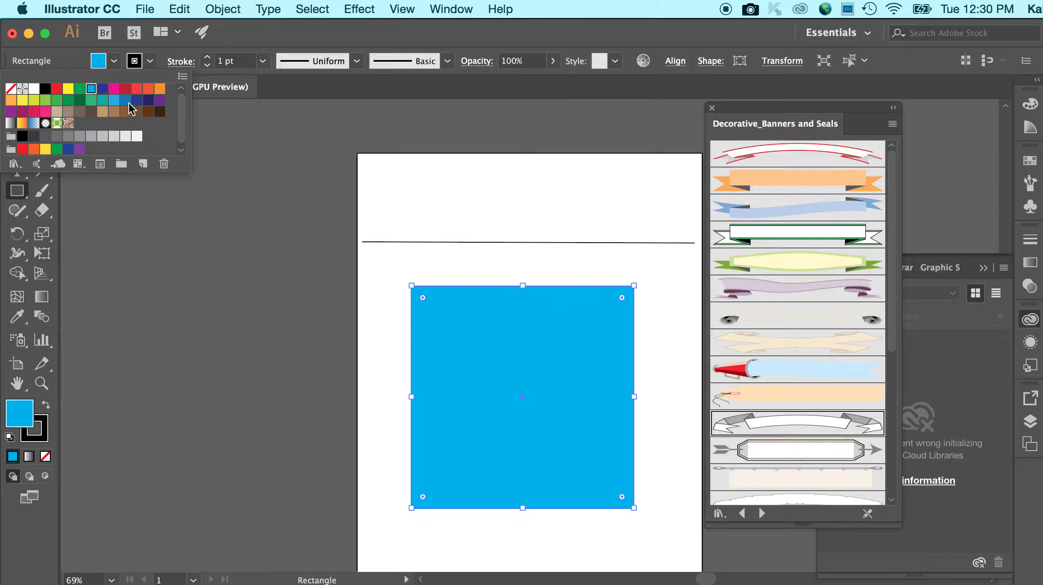
pyautogui.click(160, 89)
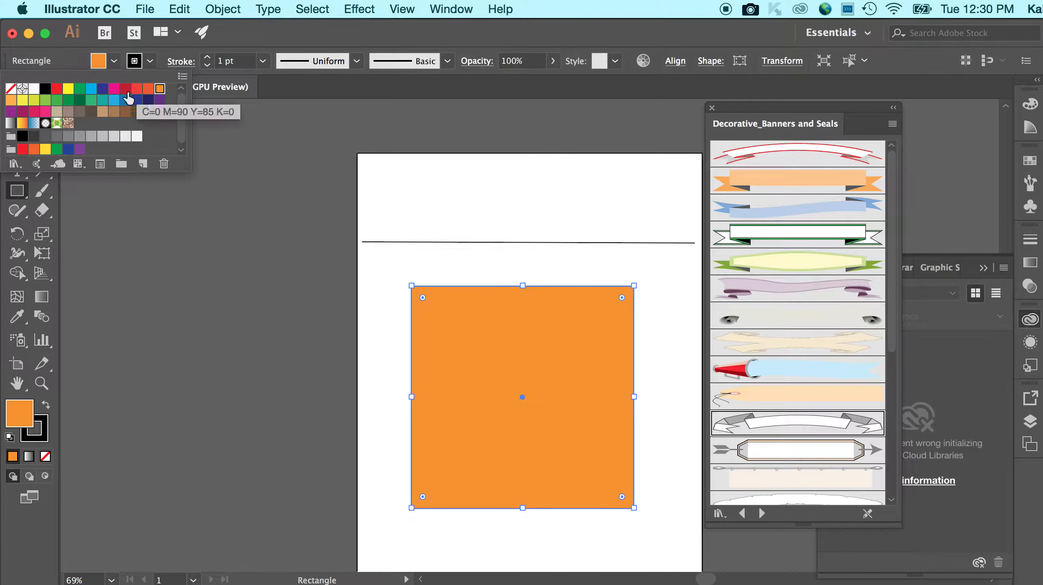
pyautogui.click(126, 111)
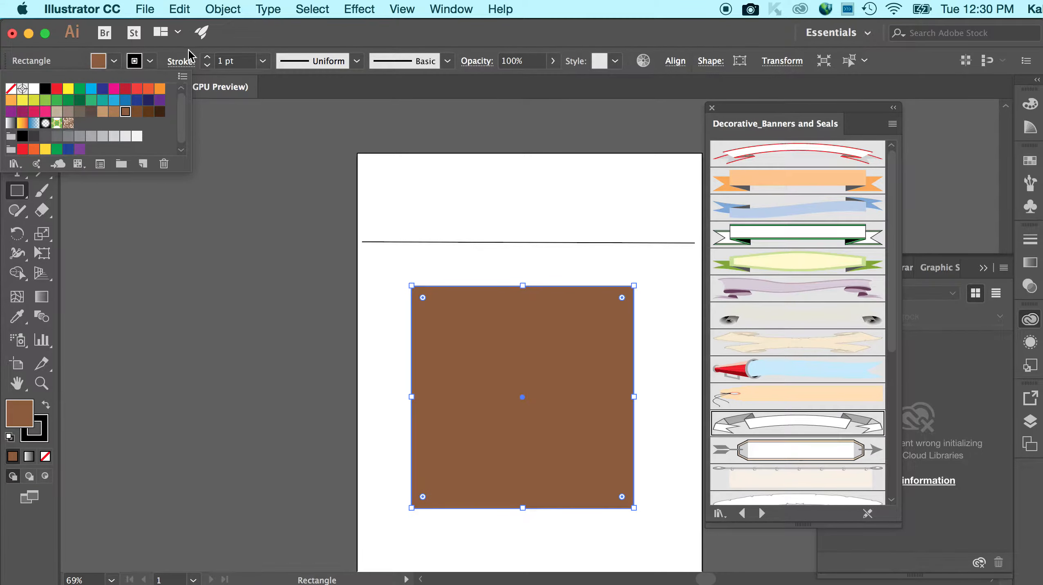
# Step: Browse the swatch libraries, open the Flowers library from the Nature group, and close it again
pyautogui.click(182, 76)
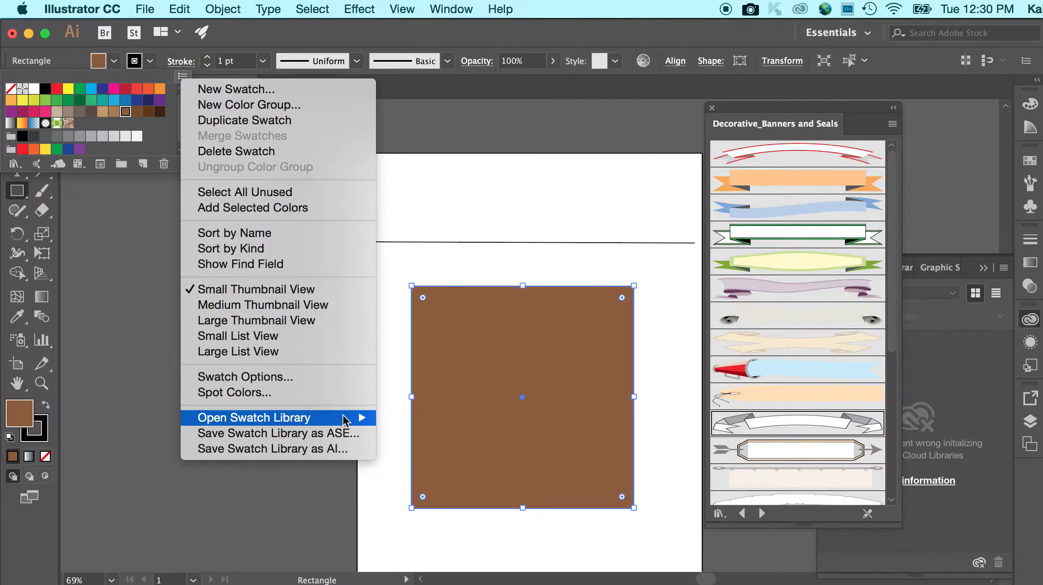
pyautogui.moveTo(346, 417)
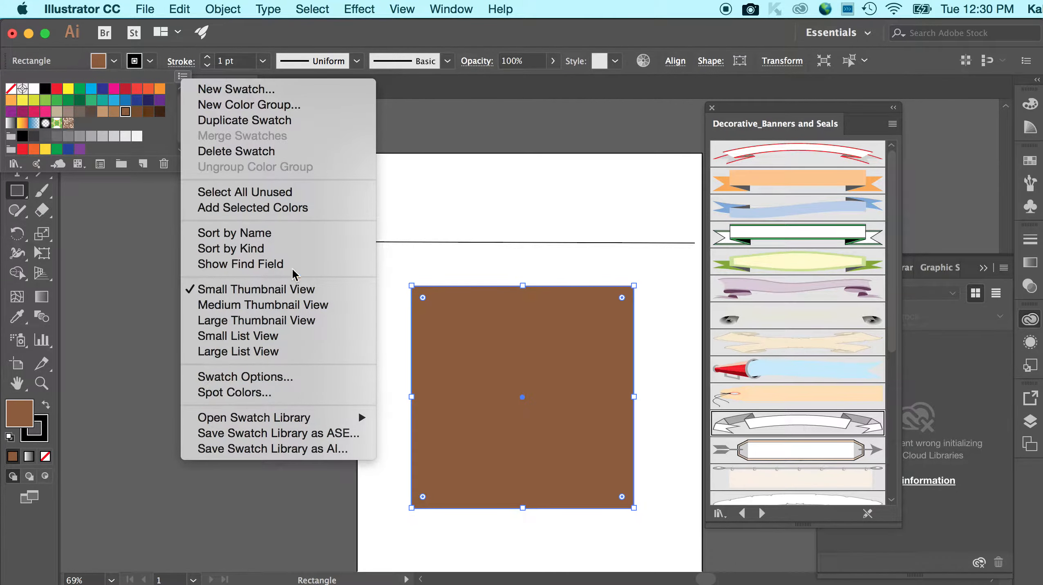
pyautogui.moveTo(292, 419)
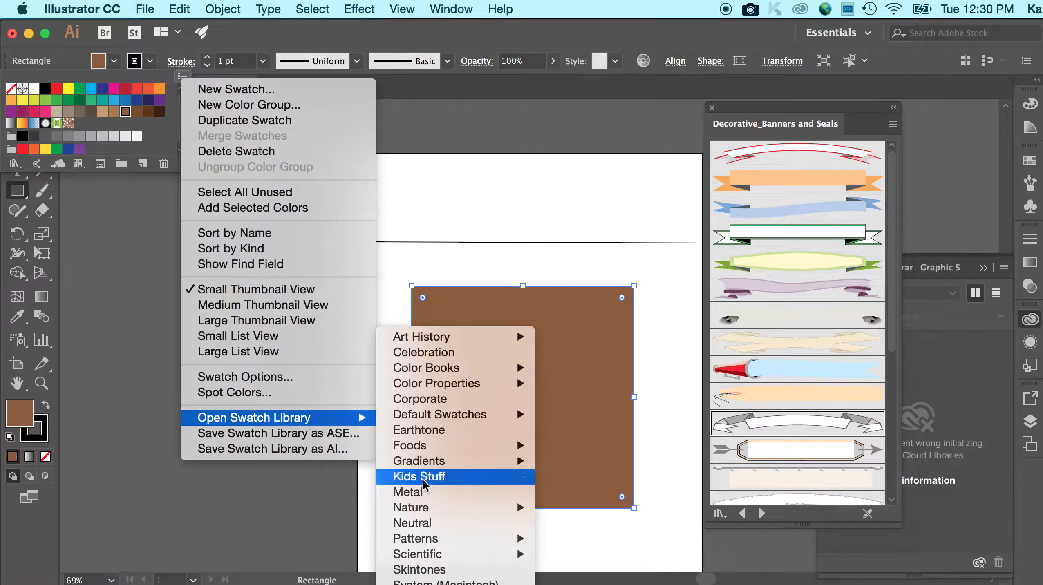
pyautogui.moveTo(416, 507)
pyautogui.click(572, 524)
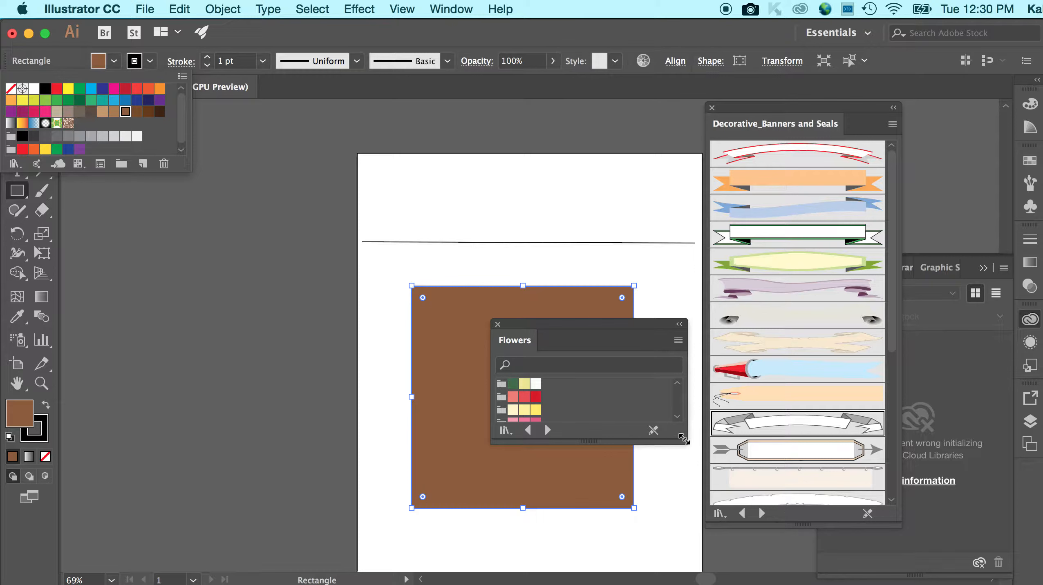
pyautogui.click(497, 324)
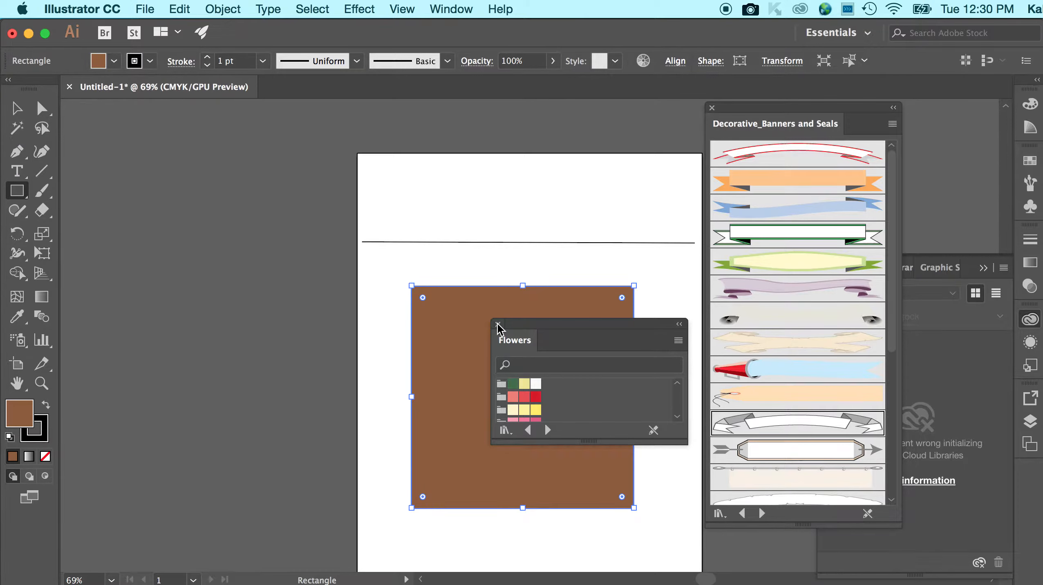
pyautogui.click(498, 324)
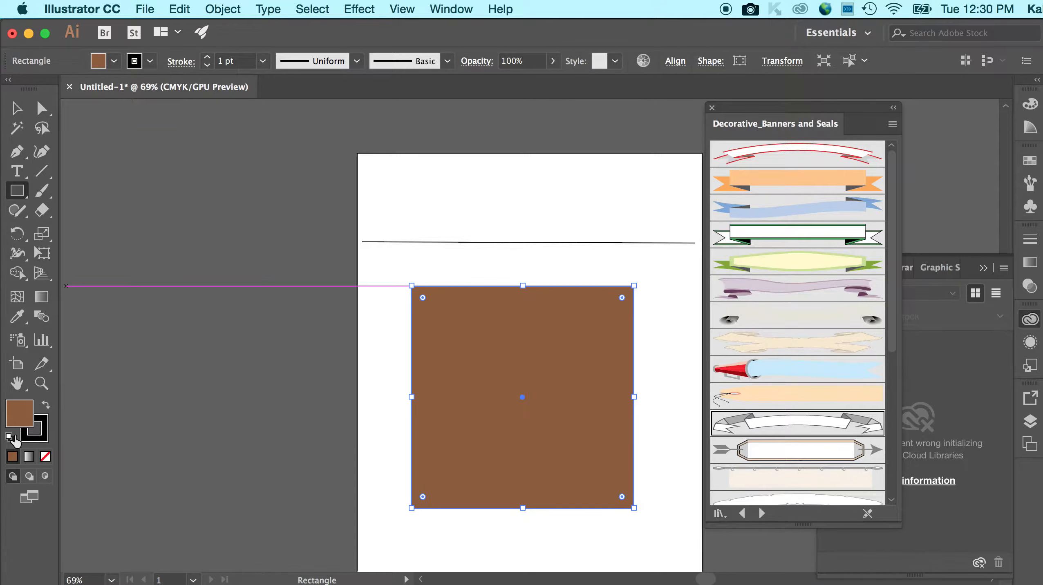
# Step: Set the square's fill to a custom orange in the Color Picker, with hue 25°, saturation 77% and brightness 83%
pyautogui.doubleClick(19, 413)
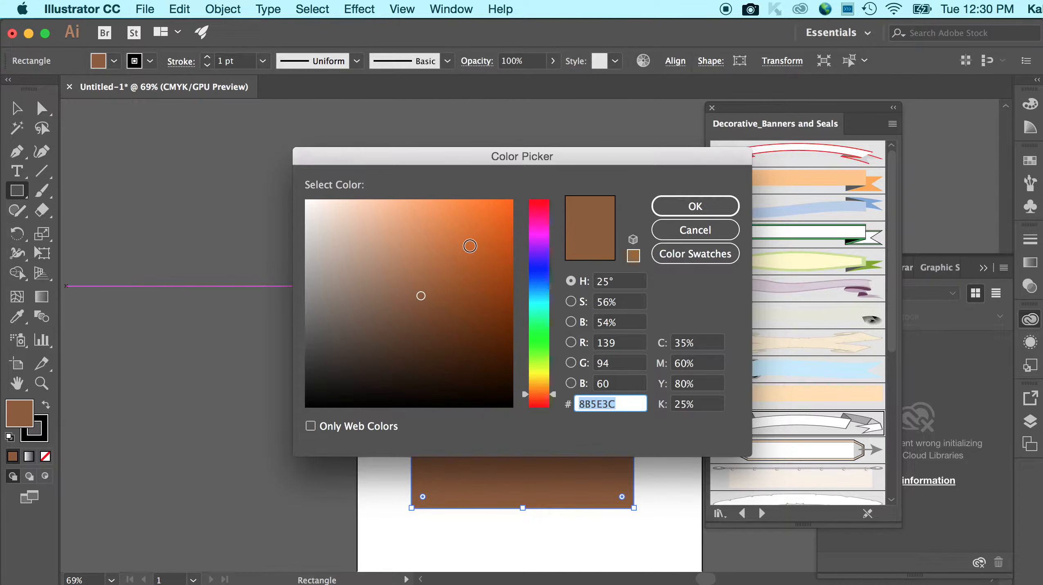
pyautogui.click(359, 263)
pyautogui.click(351, 240)
pyautogui.click(446, 221)
pyautogui.click(420, 311)
pyautogui.click(465, 235)
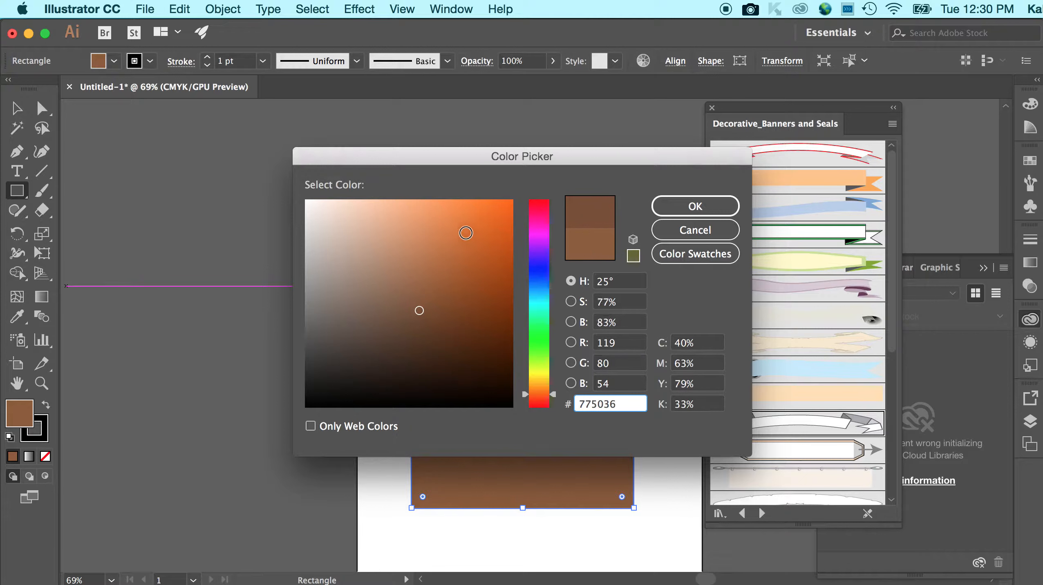
pyautogui.click(711, 209)
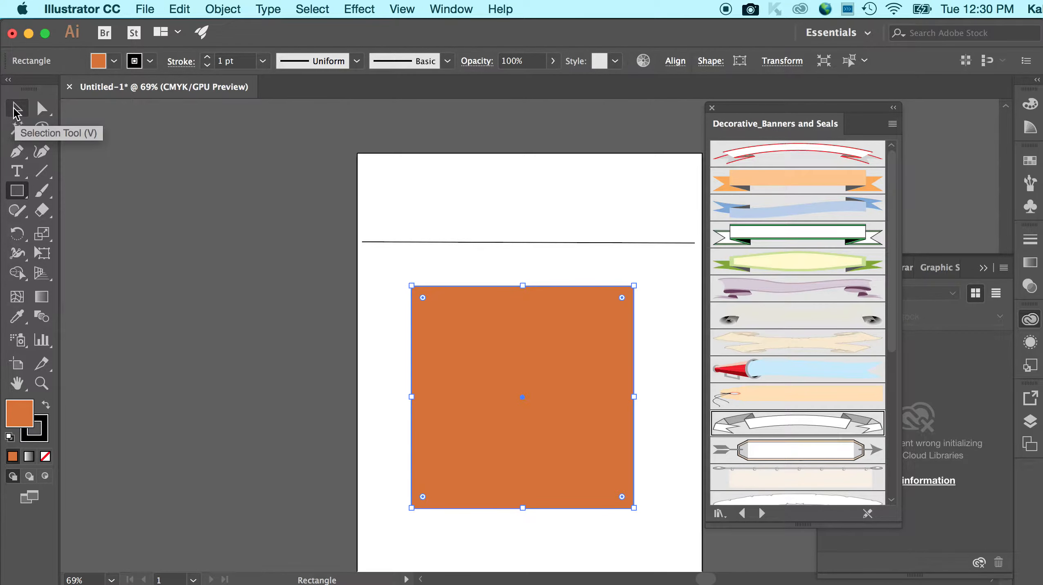
# Step: Increase the square's black stroke weight to 31 pt
pyautogui.click(207, 57)
pyautogui.click(207, 56)
pyautogui.click(207, 57)
pyautogui.click(207, 57)
pyautogui.click(207, 57)
pyautogui.click(207, 58)
pyautogui.click(207, 57)
pyautogui.click(207, 57)
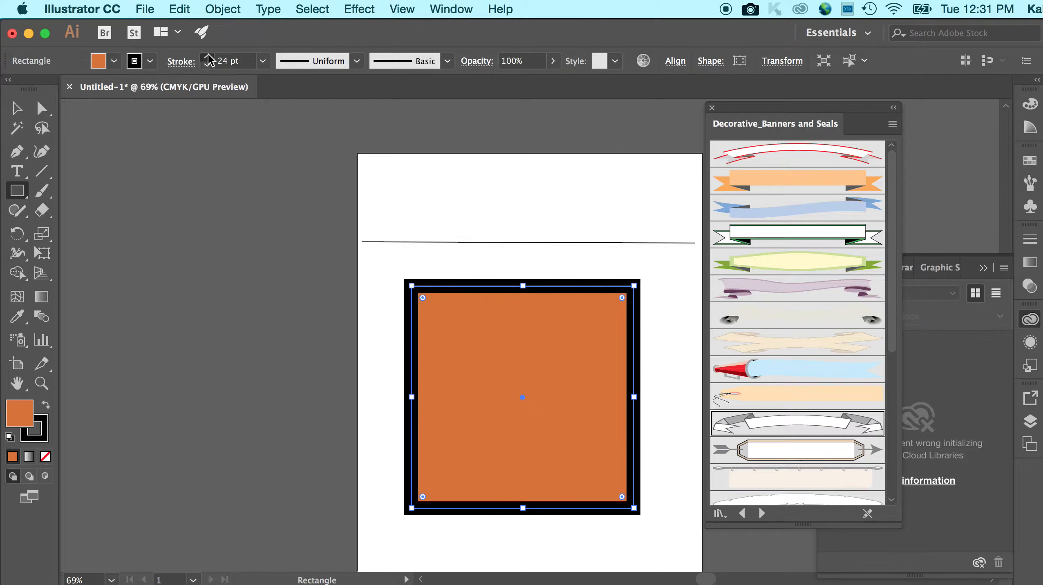
pyautogui.click(207, 58)
pyautogui.click(208, 58)
pyautogui.click(208, 58)
pyautogui.click(208, 57)
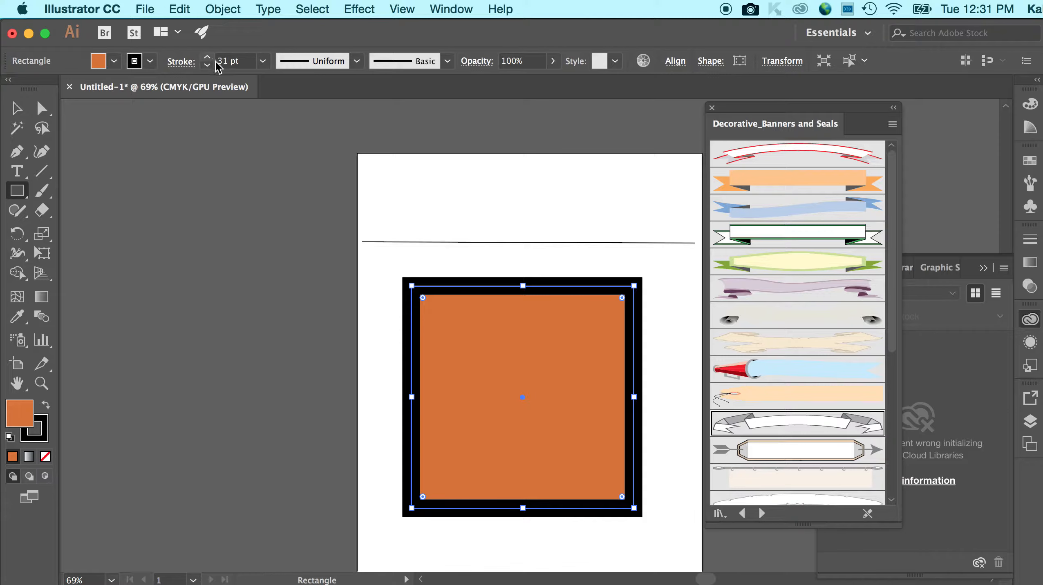
# Step: Try aligning the square's stroke to the inside and to the outside, and set it back to center alignment
pyautogui.click(180, 62)
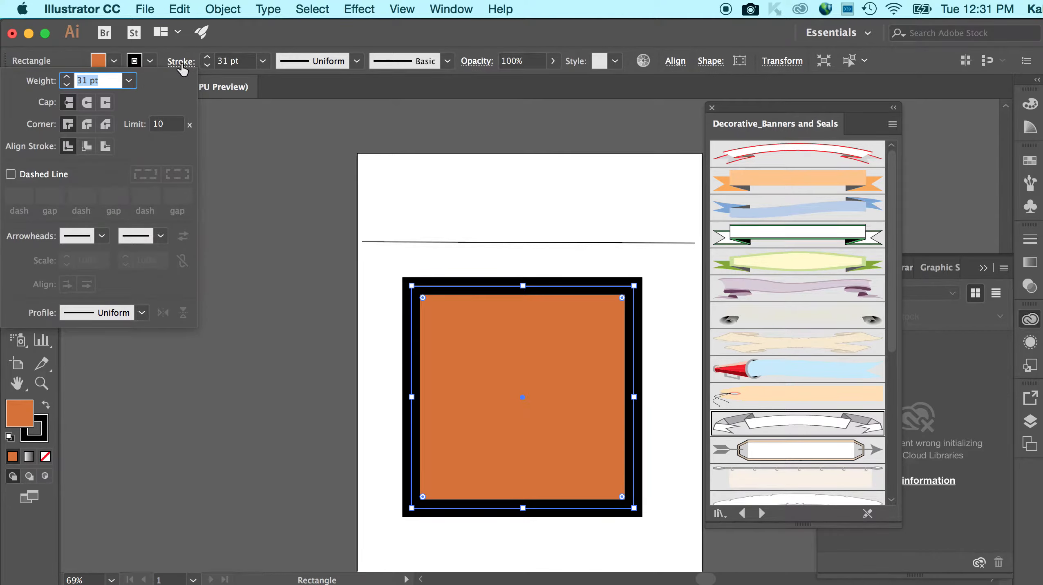
pyautogui.click(87, 147)
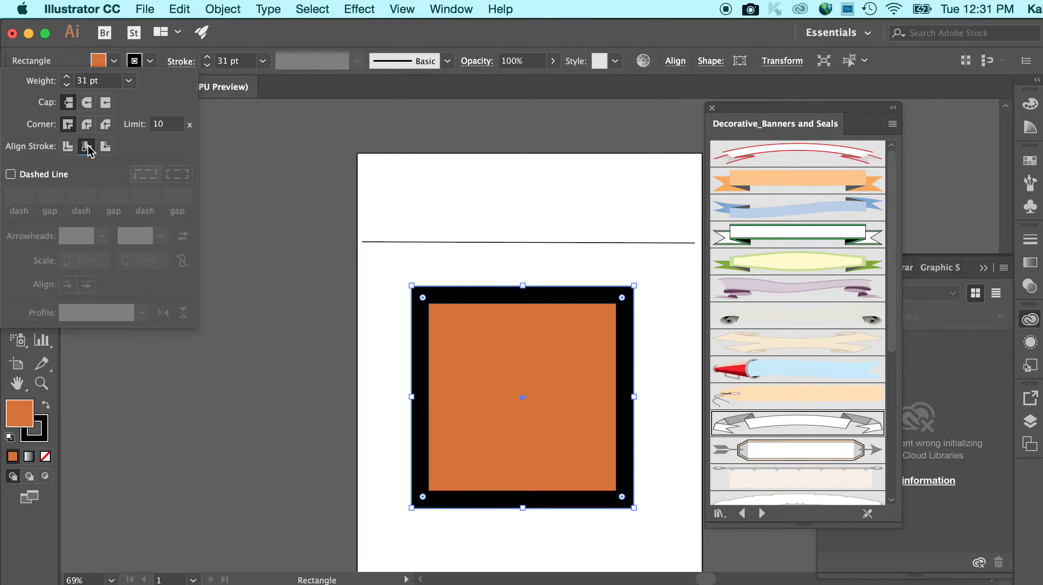
pyautogui.click(105, 147)
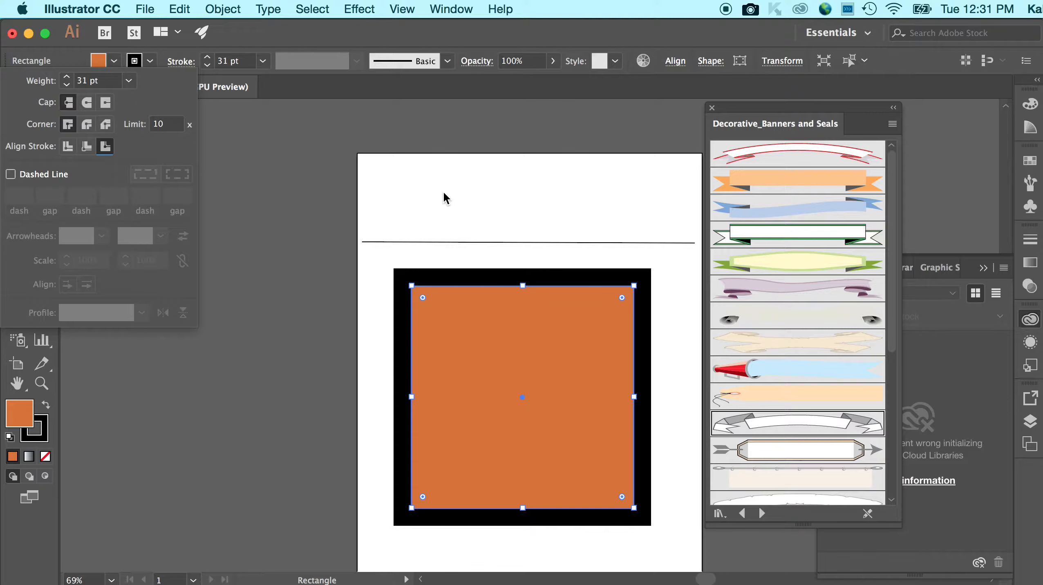
pyautogui.click(390, 208)
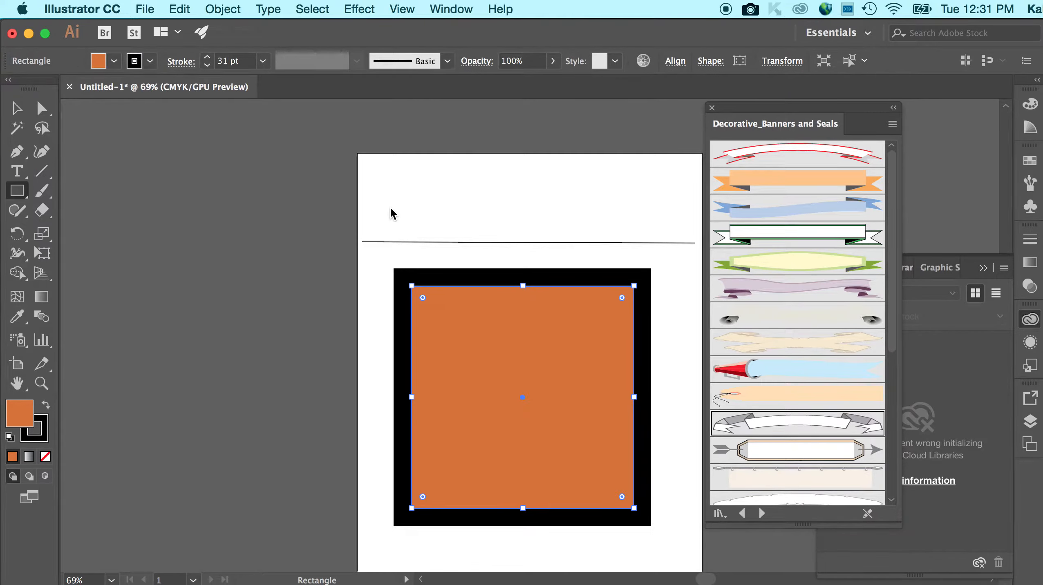
pyautogui.click(16, 109)
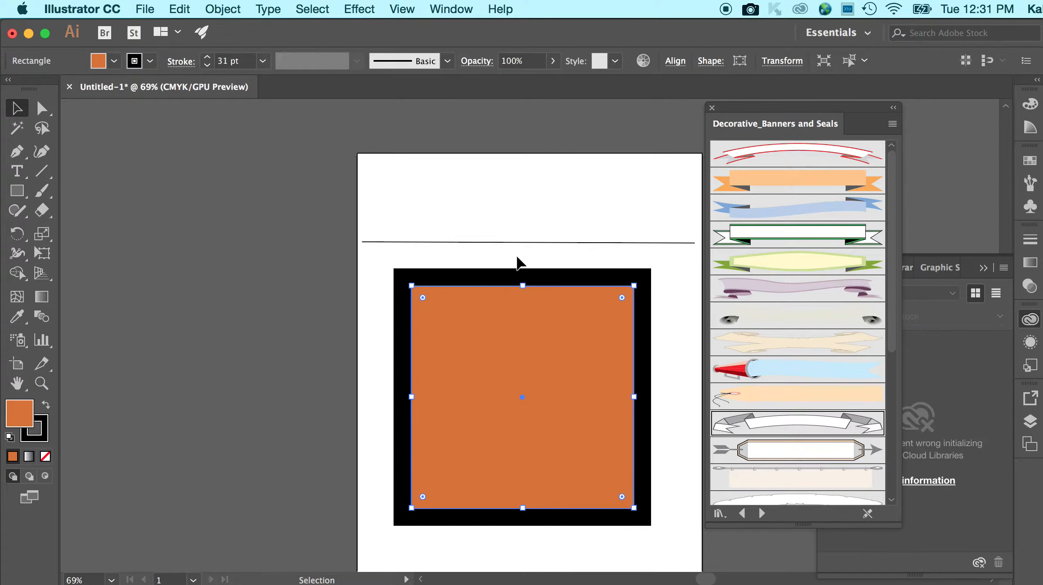
pyautogui.click(152, 61)
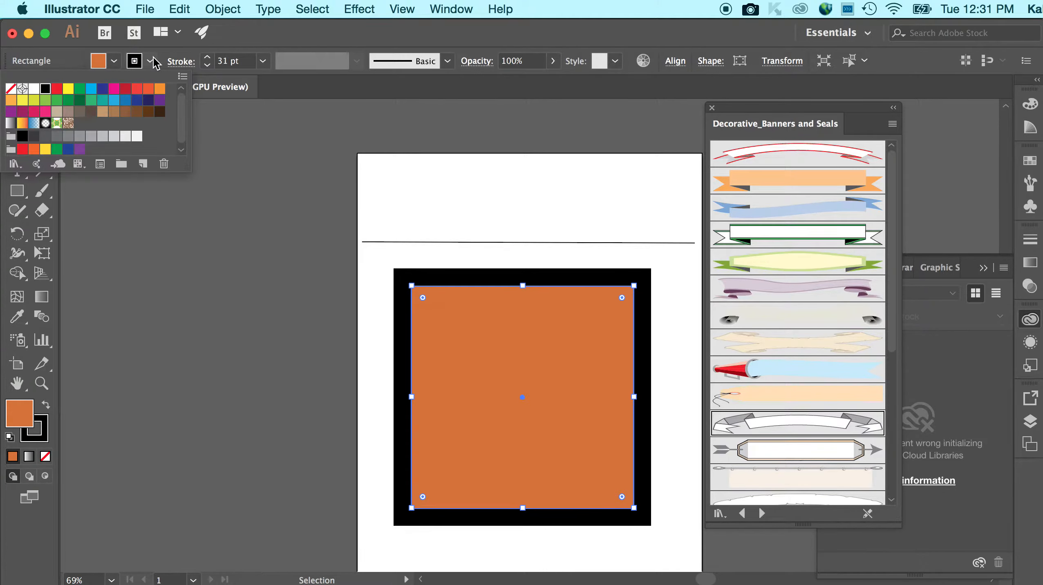
pyautogui.click(180, 61)
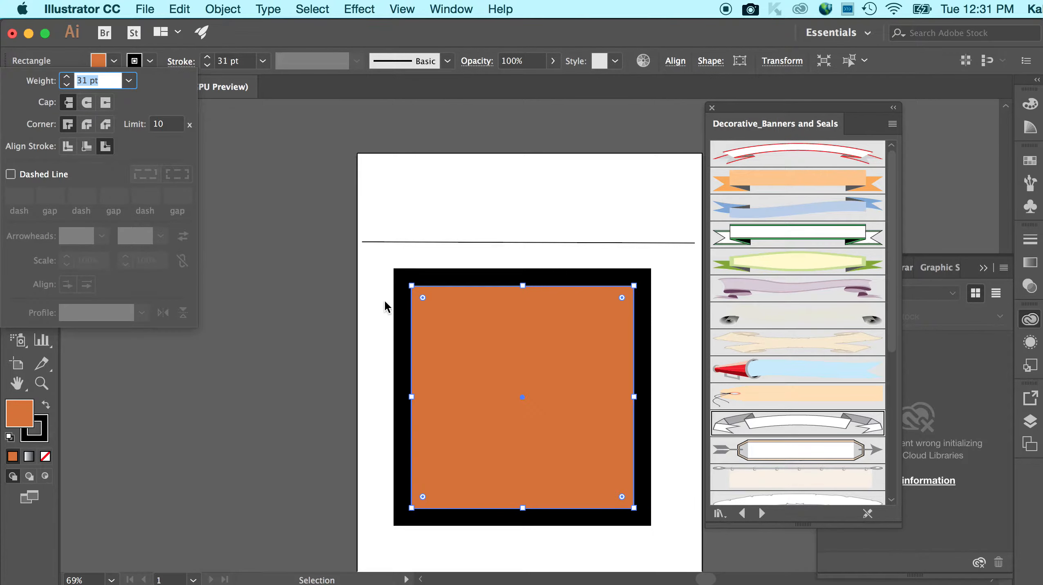
pyautogui.click(68, 147)
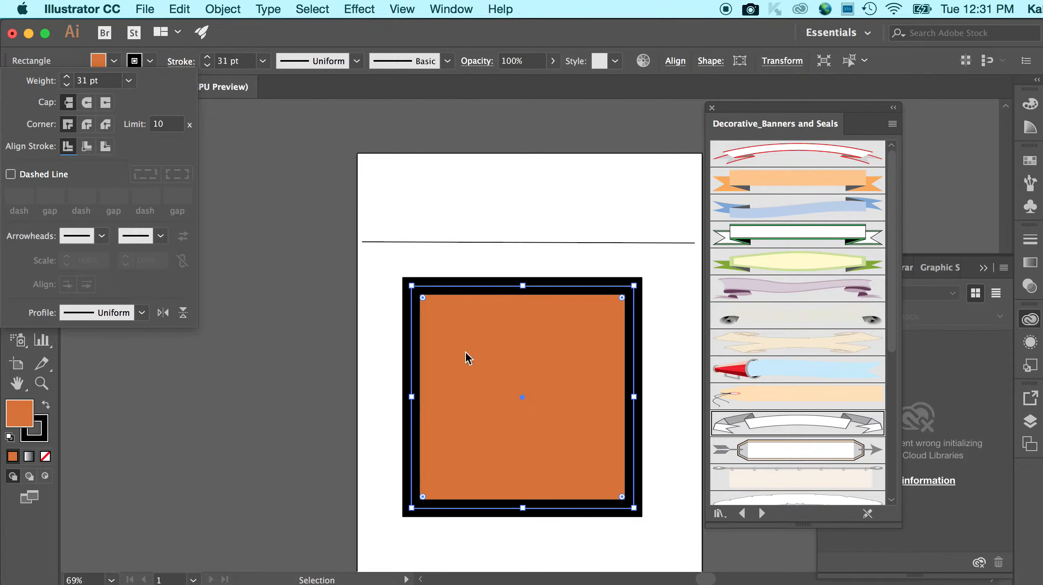
pyautogui.click(415, 259)
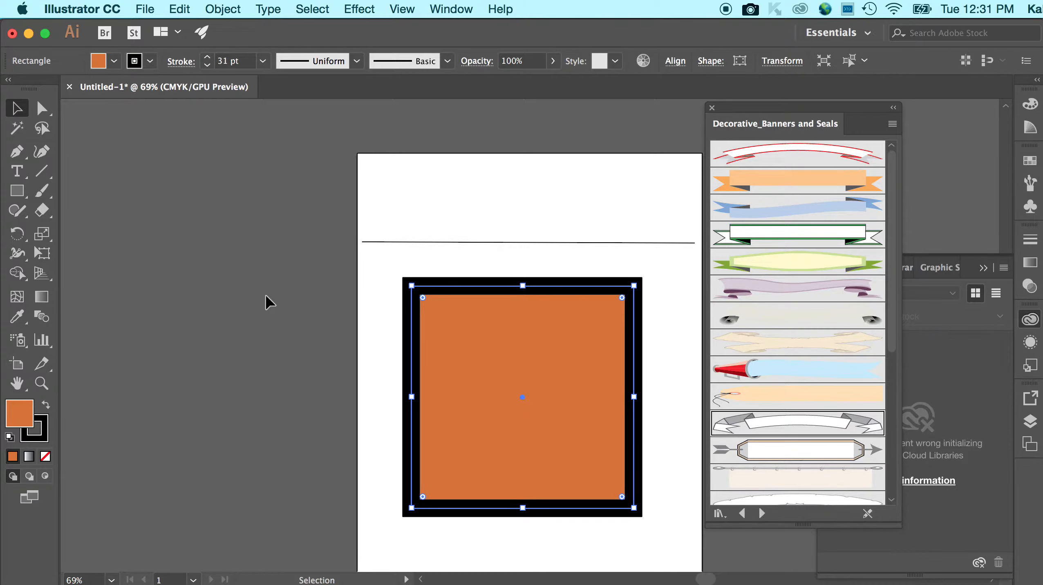
# Step: Try the double-bulge variable width profile on the square's stroke, and apply the rough charcoal-like brush to its outline
pyautogui.click(356, 60)
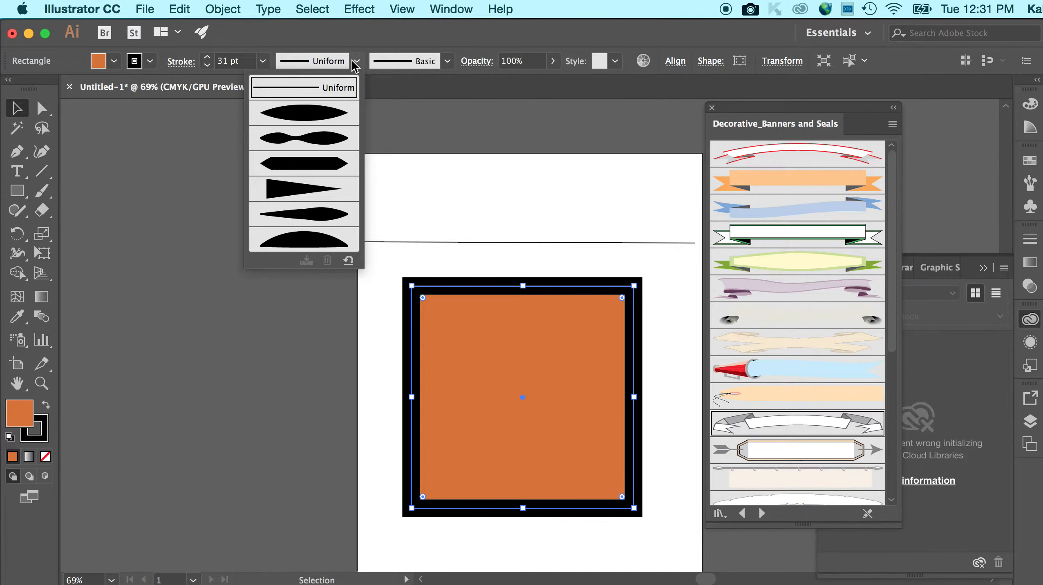
pyautogui.click(327, 139)
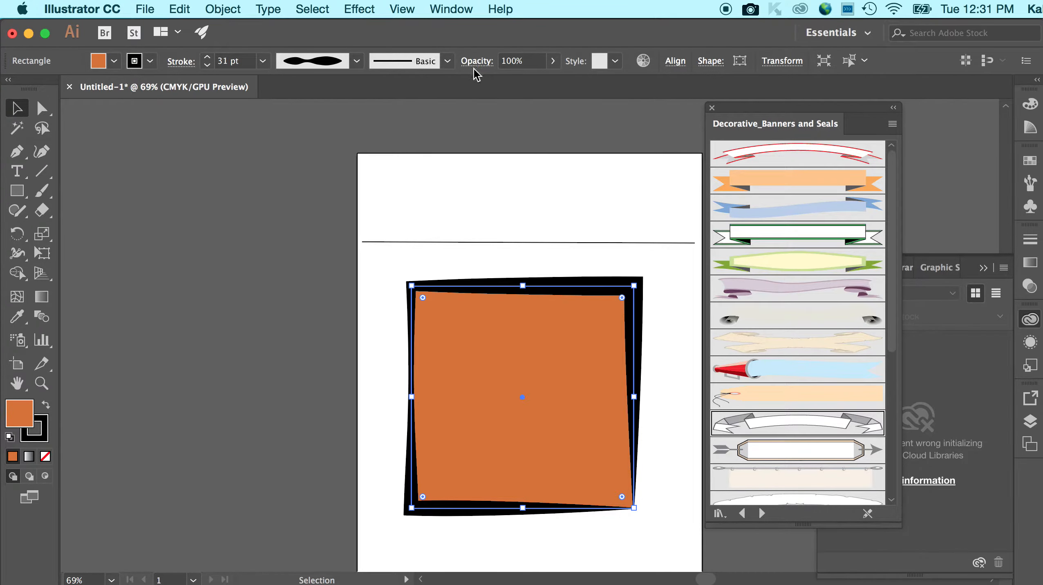
pyautogui.click(448, 61)
pyautogui.click(388, 177)
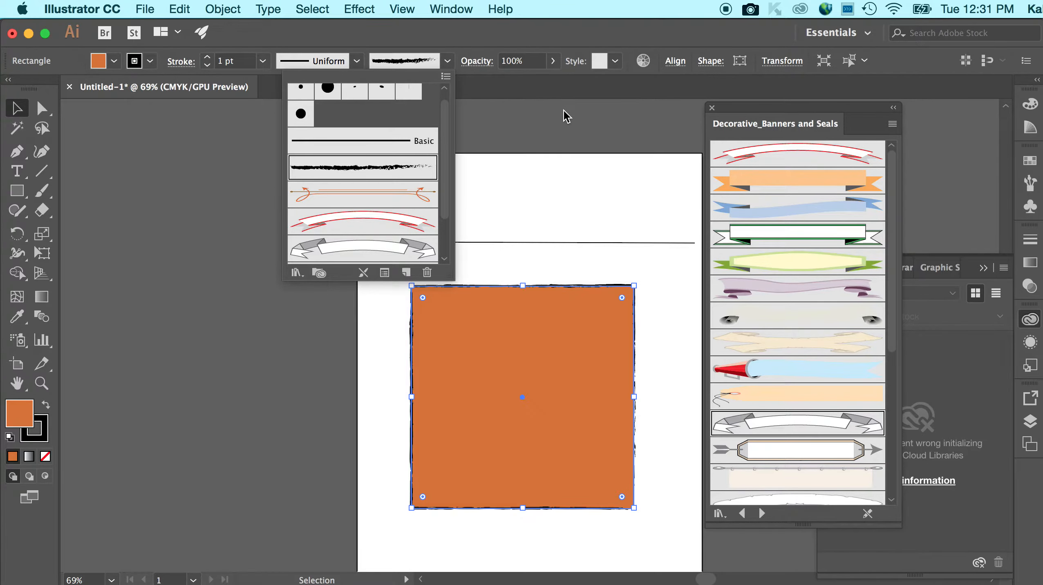
pyautogui.click(566, 70)
# Step: Set the square's opacity to 54% and close the Decorative_Banners and Seals brush library
pyautogui.click(553, 61)
pyautogui.moveTo(550, 78); pyautogui.dragTo(526, 84)
pyautogui.click(713, 108)
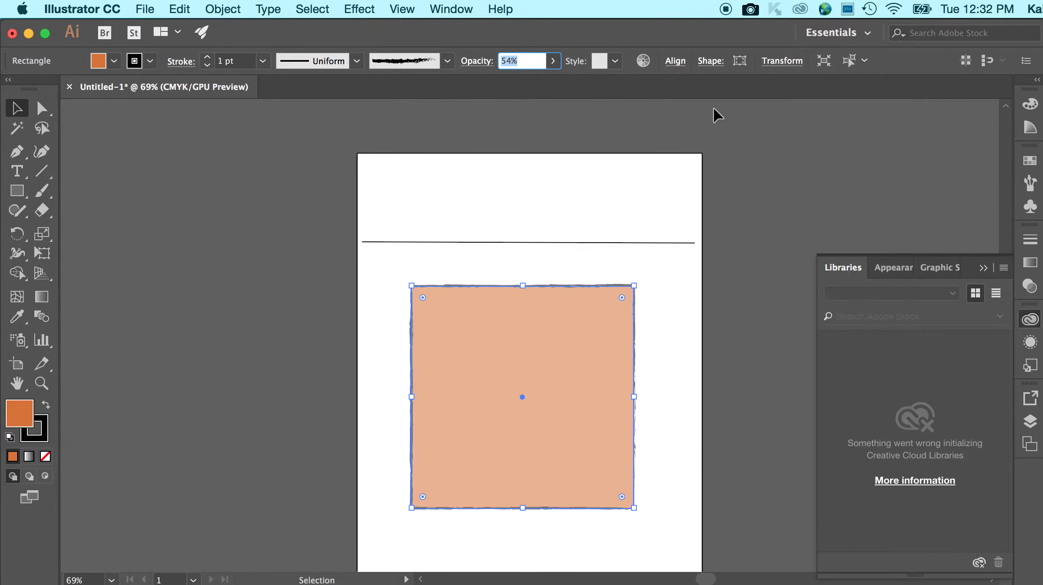
# Step: Draw a smaller orange square inside the upper middle part of the large square
pyautogui.click(229, 205)
pyautogui.press('m')
pyautogui.moveTo(464, 319)
pyautogui.mouseDown()
pyautogui.moveTo(634, 482)
pyautogui.moveTo(566, 421)
pyautogui.mouseUp()
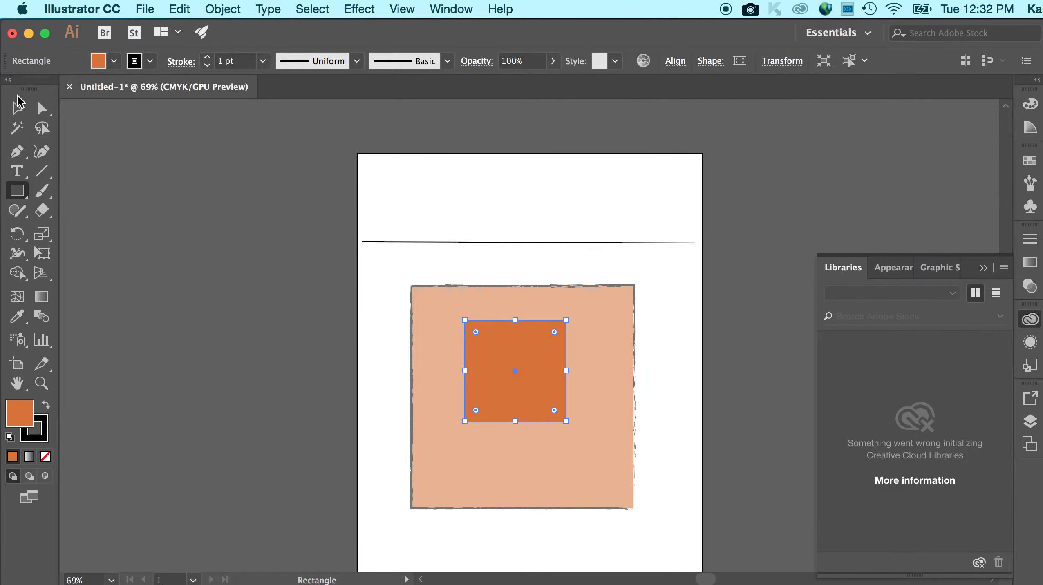
# Step: Select both squares together and align them horizontally by their centers
pyautogui.press('v')
pyautogui.click(403, 275)
pyautogui.moveTo(417, 276); pyautogui.dragTo(545, 373)
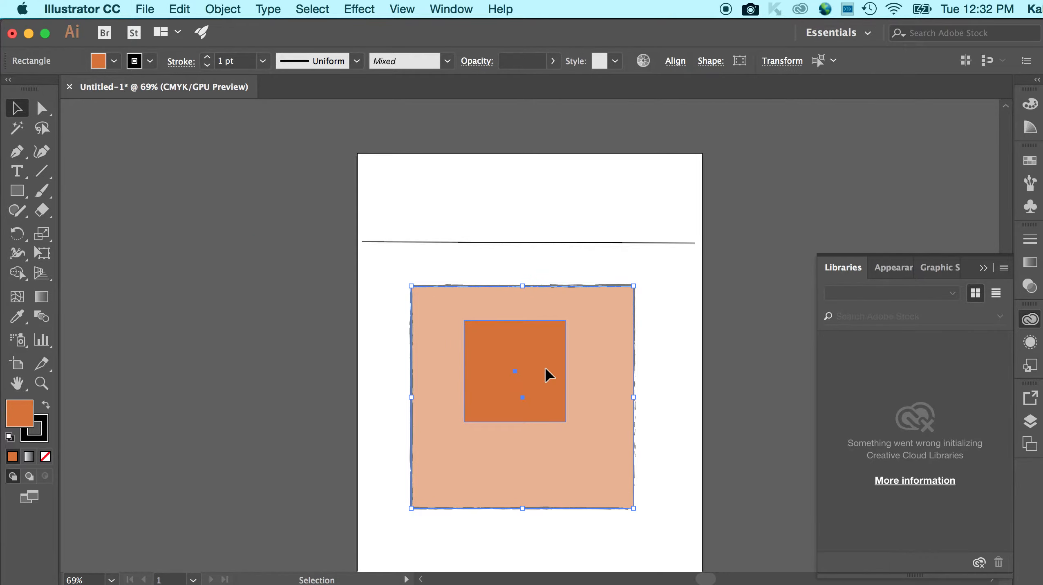
pyautogui.click(675, 62)
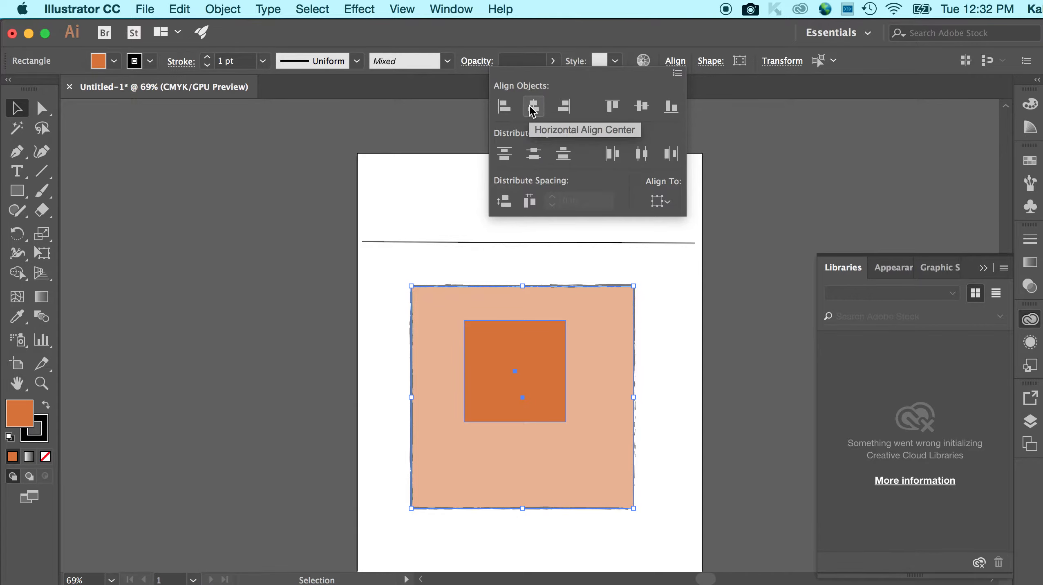
pyautogui.click(532, 108)
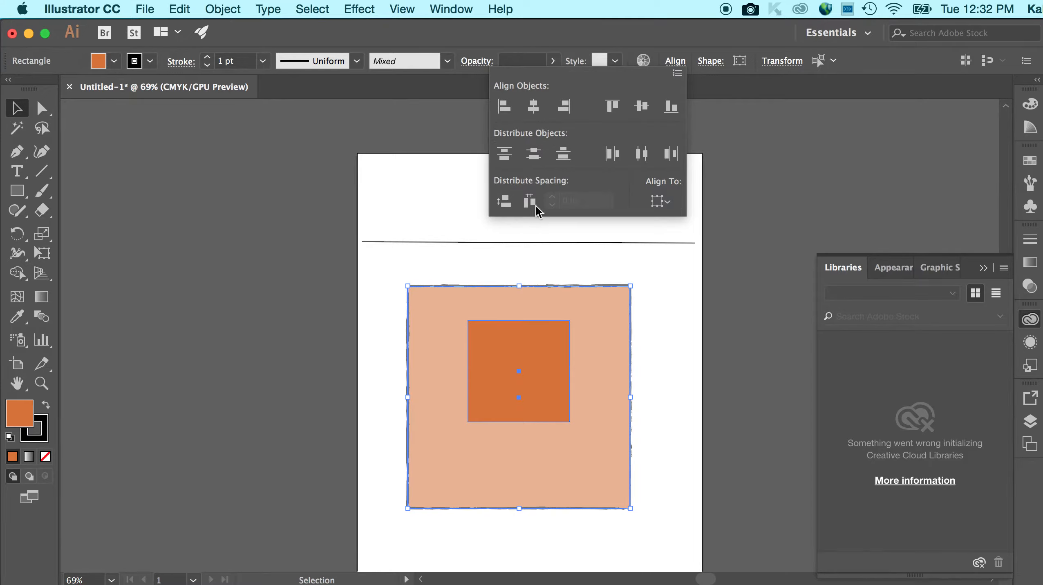
# Step: Try right and left alignment on the two squares, and center them on each other horizontally and vertically
pyautogui.click(564, 107)
pyautogui.click(504, 108)
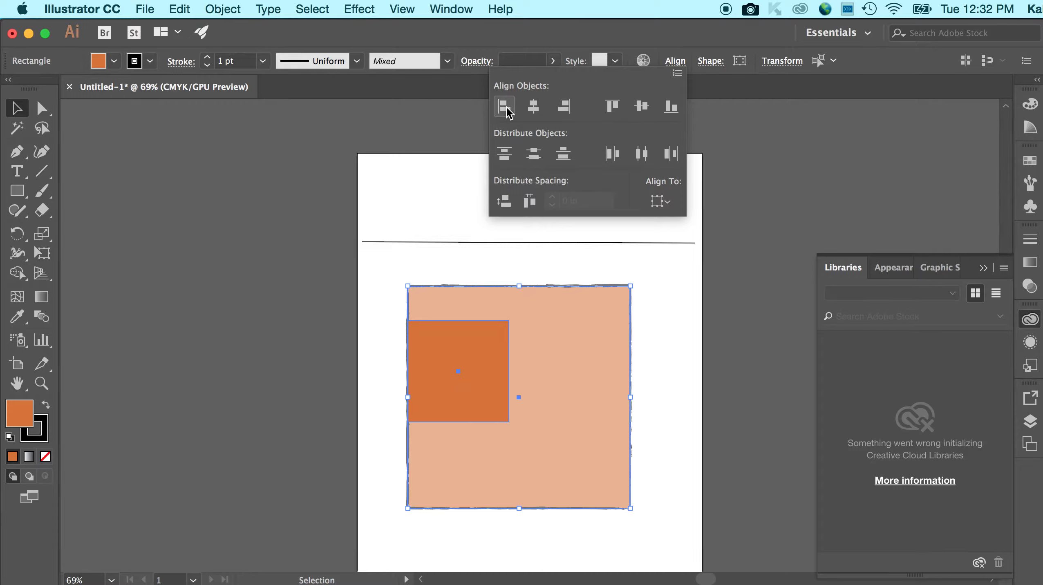
pyautogui.click(532, 107)
pyautogui.click(634, 108)
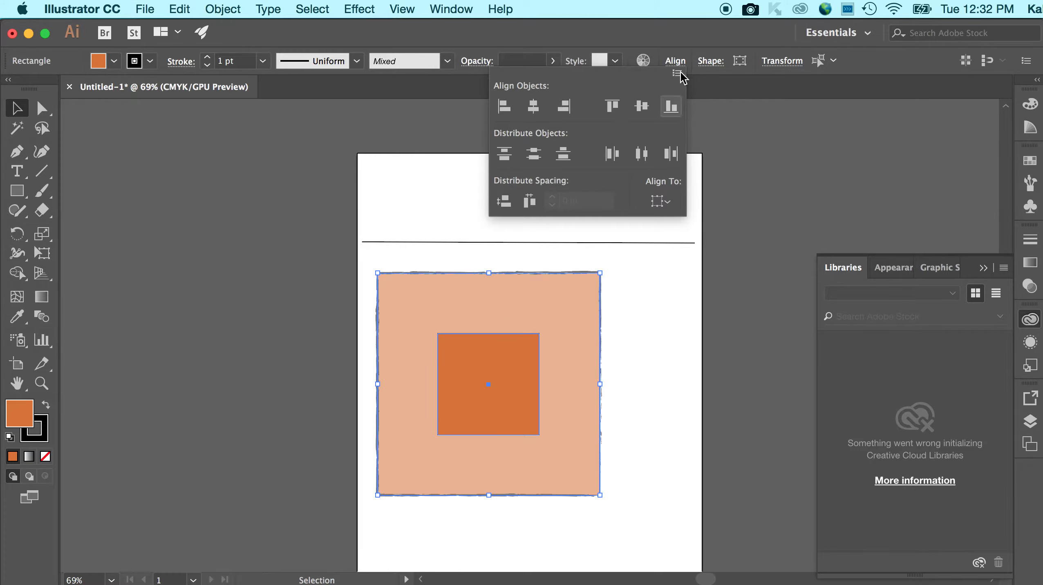
# Step: Rotate both selected squares to 60° through their shape properties
pyautogui.click(710, 62)
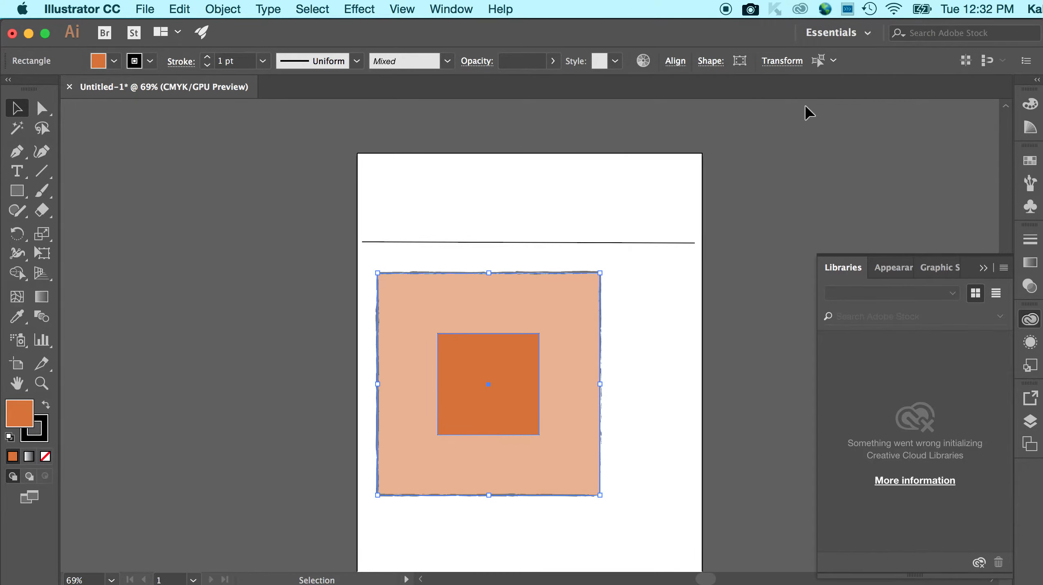
pyautogui.click(796, 61)
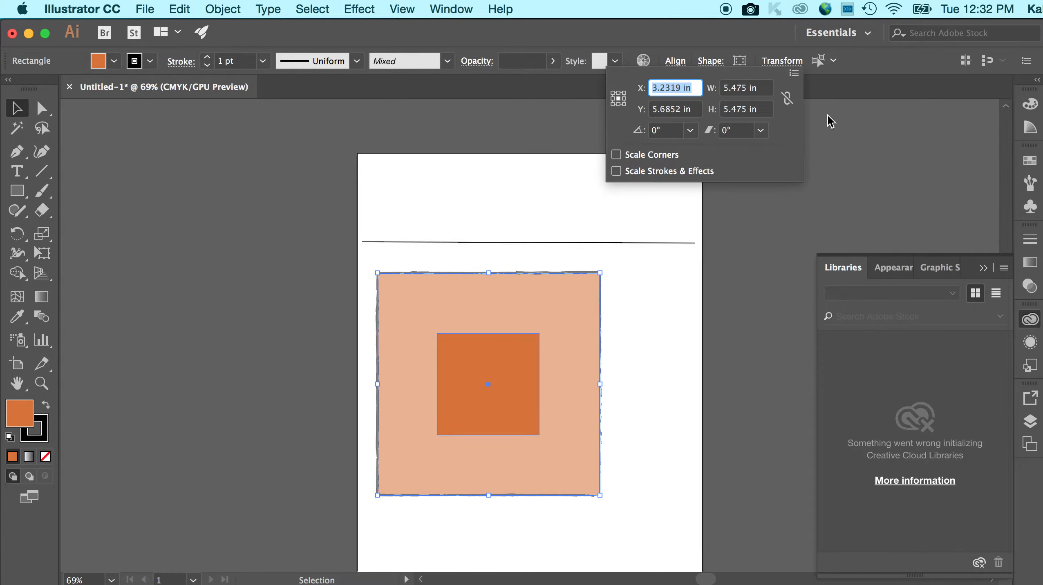
pyautogui.click(740, 61)
pyautogui.click(739, 61)
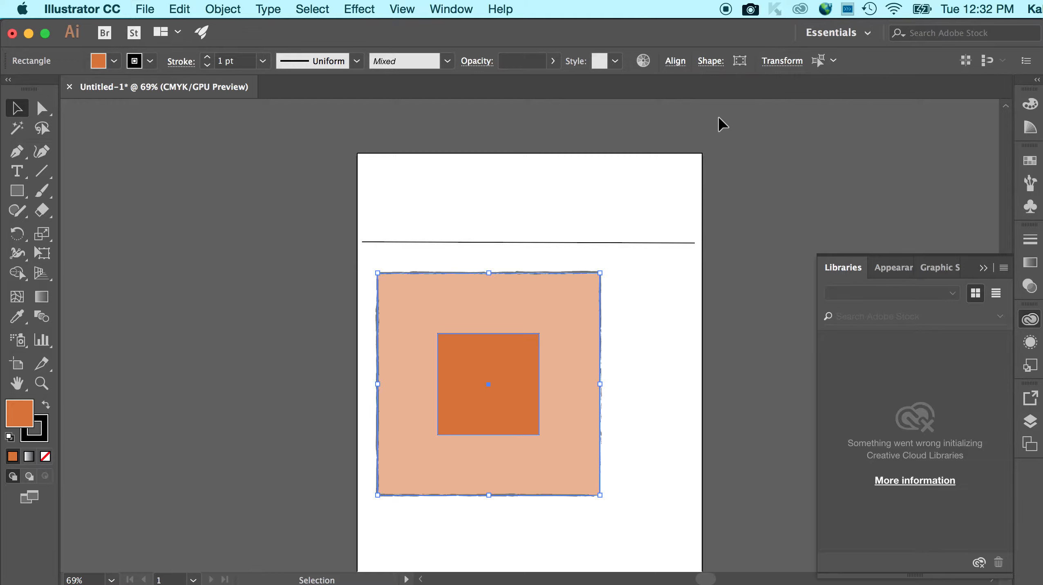
pyautogui.click(740, 64)
pyautogui.click(741, 66)
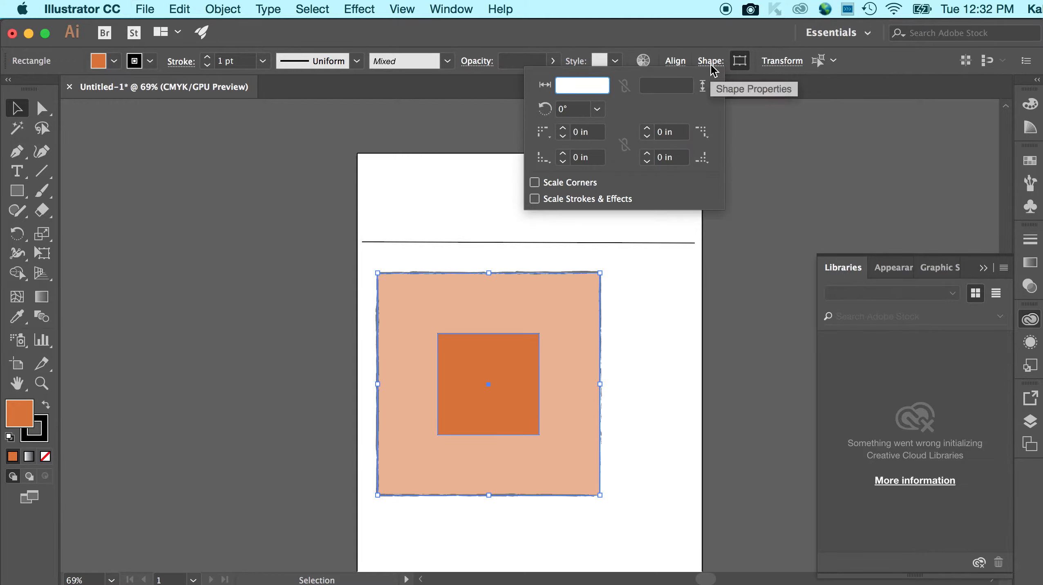
pyautogui.click(597, 108)
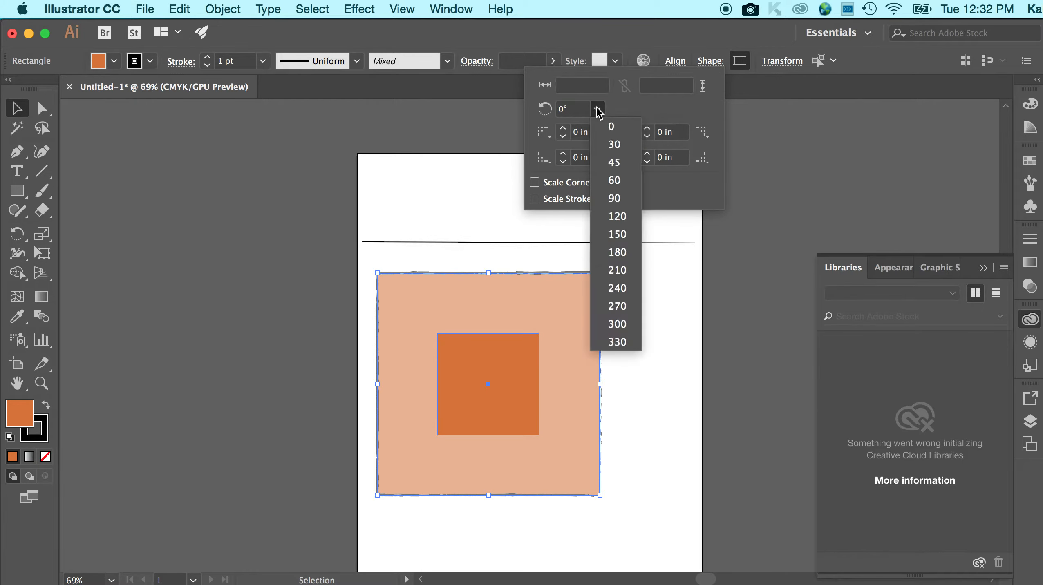
pyautogui.click(599, 134)
pyautogui.click(597, 109)
pyautogui.click(600, 168)
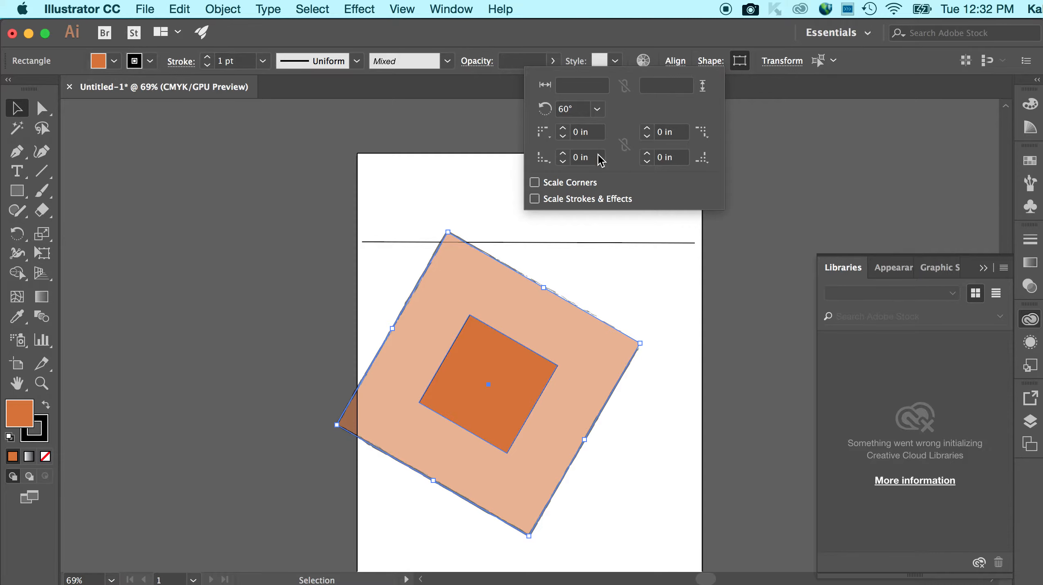
# Step: Round the leftmost corner of both rotated squares, trying a radius of 1.25 in and reducing it to 0.375 in
pyautogui.click(564, 129)
pyautogui.click(563, 129)
pyautogui.click(563, 129)
pyautogui.click(563, 129)
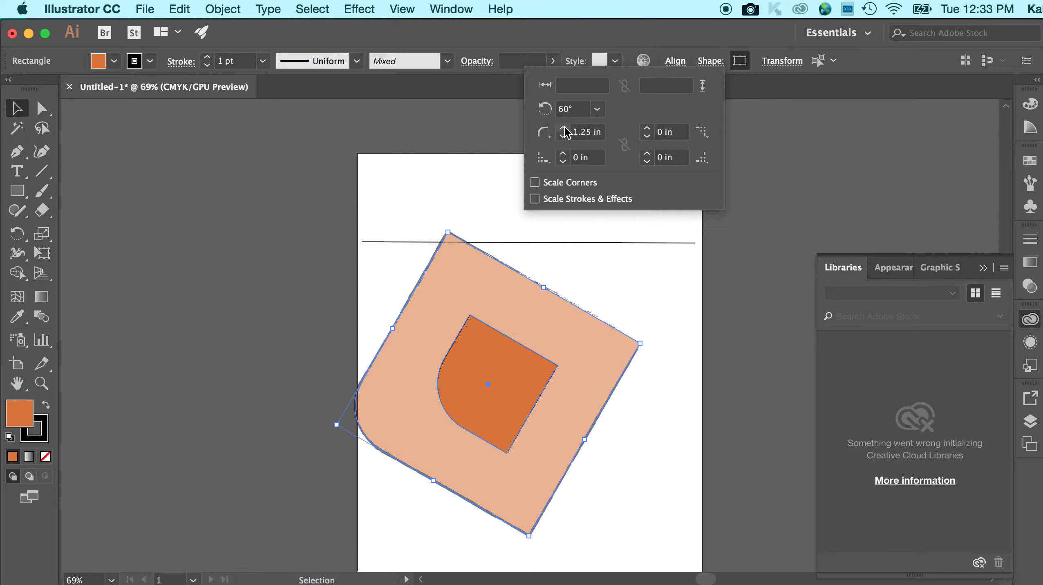
pyautogui.click(563, 137)
pyautogui.click(563, 137)
pyautogui.click(563, 137)
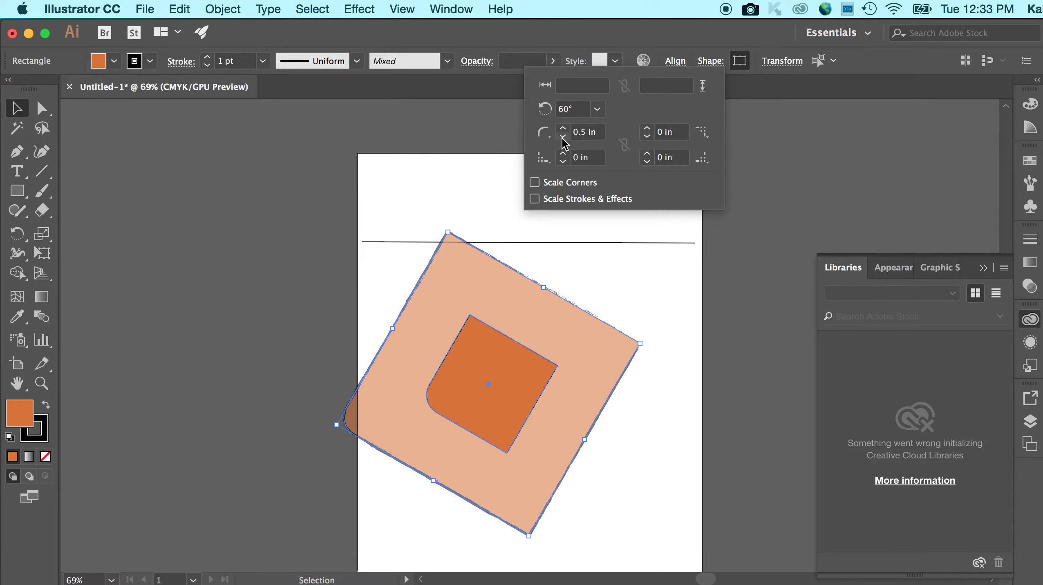
pyautogui.click(563, 138)
# Step: Enable Scale Corners and Scale Strokes & Effects, set the rounded corner's radius to 1 in, and deselect the squares
pyautogui.click(534, 182)
pyautogui.click(534, 199)
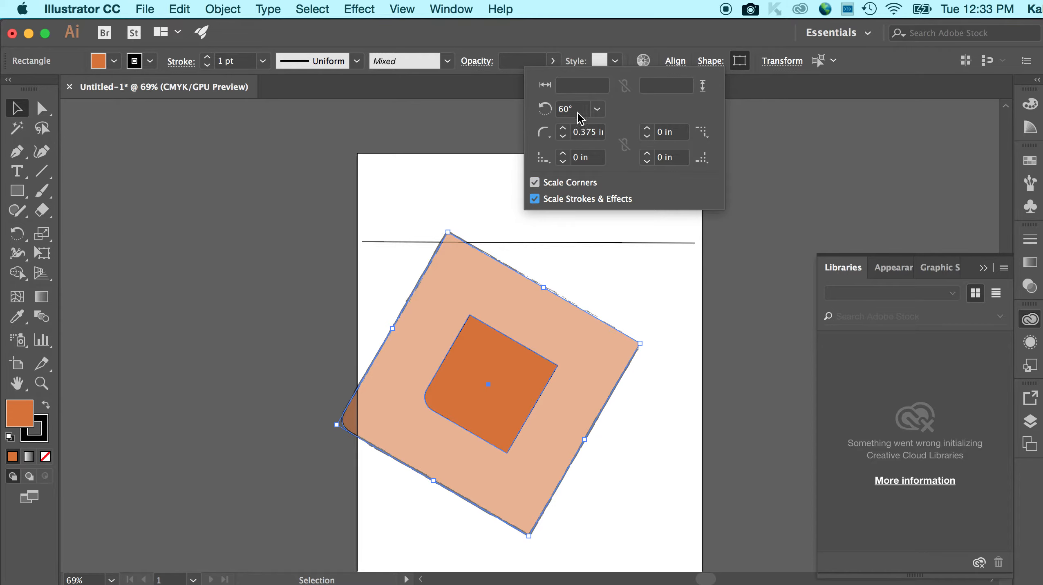
pyautogui.click(563, 128)
pyautogui.click(563, 128)
pyautogui.click(563, 128)
pyautogui.click(563, 129)
pyautogui.click(563, 129)
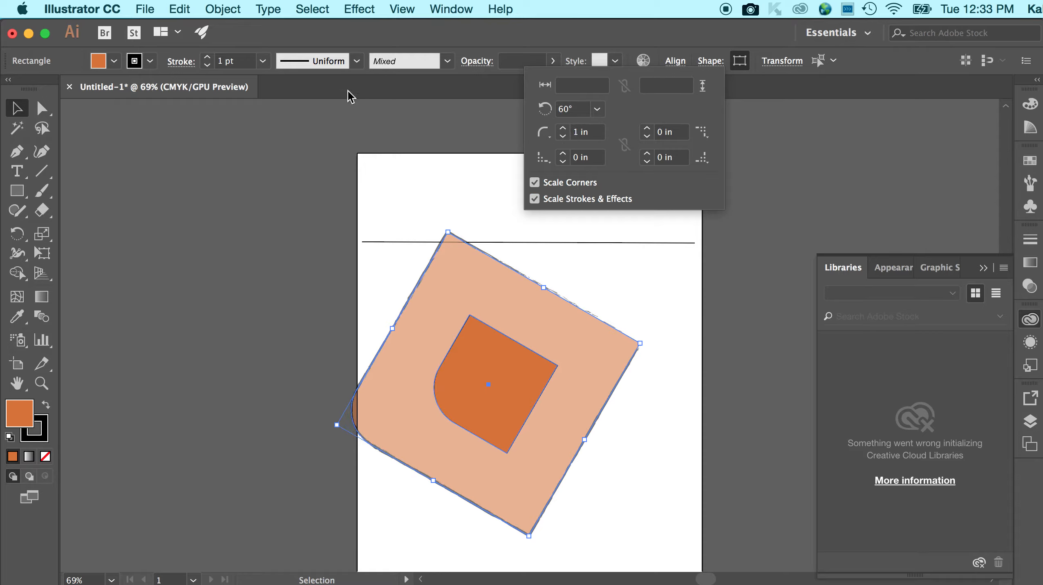
pyautogui.click(16, 108)
pyautogui.click(410, 160)
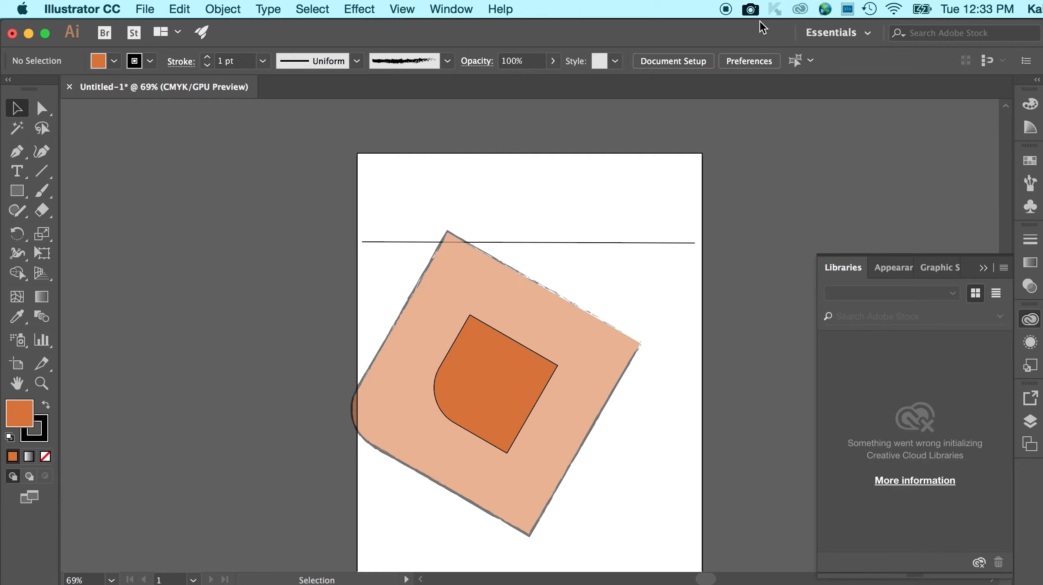
# Step: Select the large light orange square and set its X position to 4.4148 in, leaving width and height proportions unlinked
pyautogui.click(533, 283)
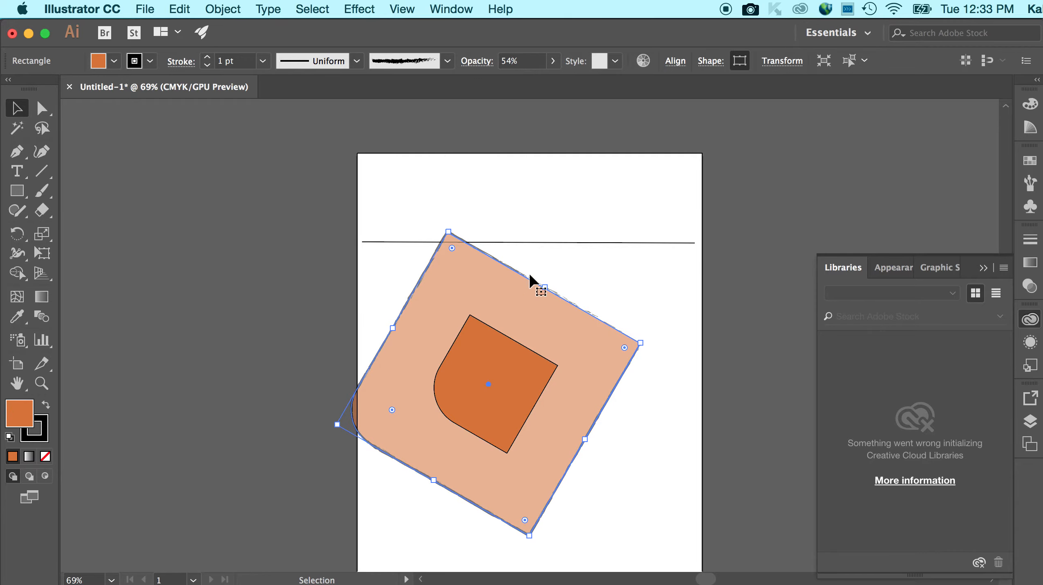
pyautogui.click(781, 60)
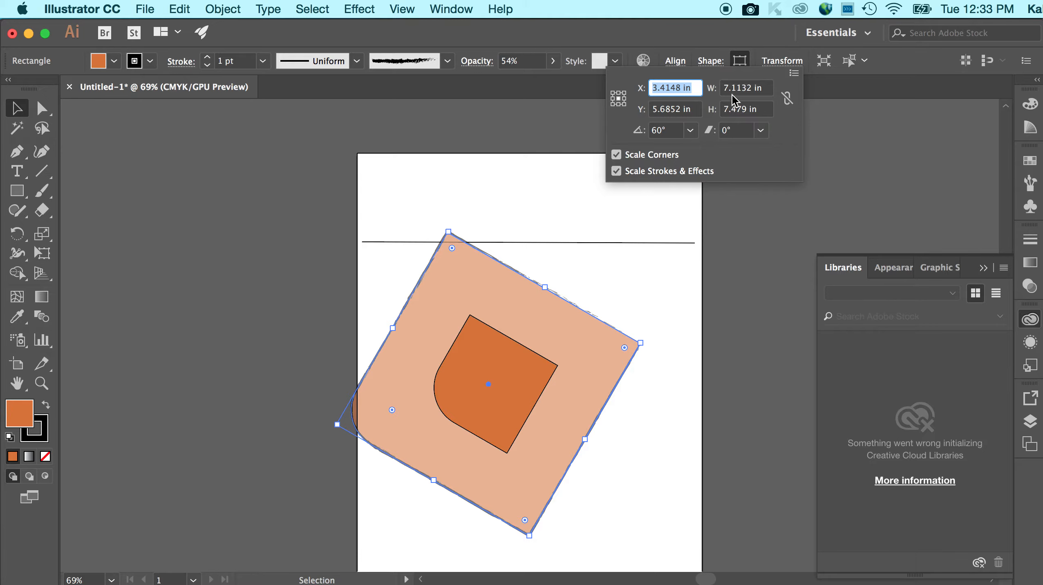
pyautogui.click(788, 100)
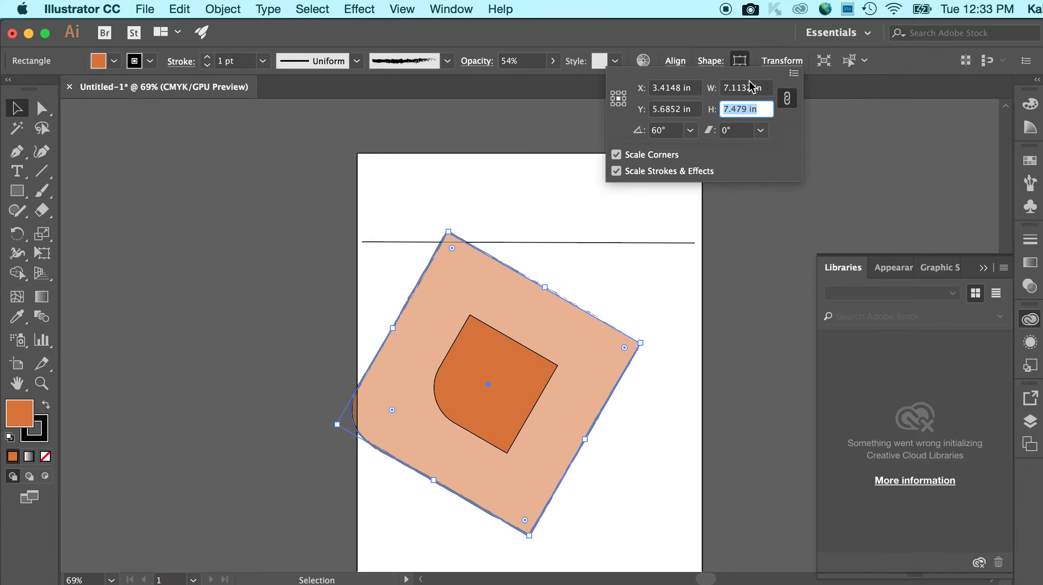
pyautogui.click(785, 100)
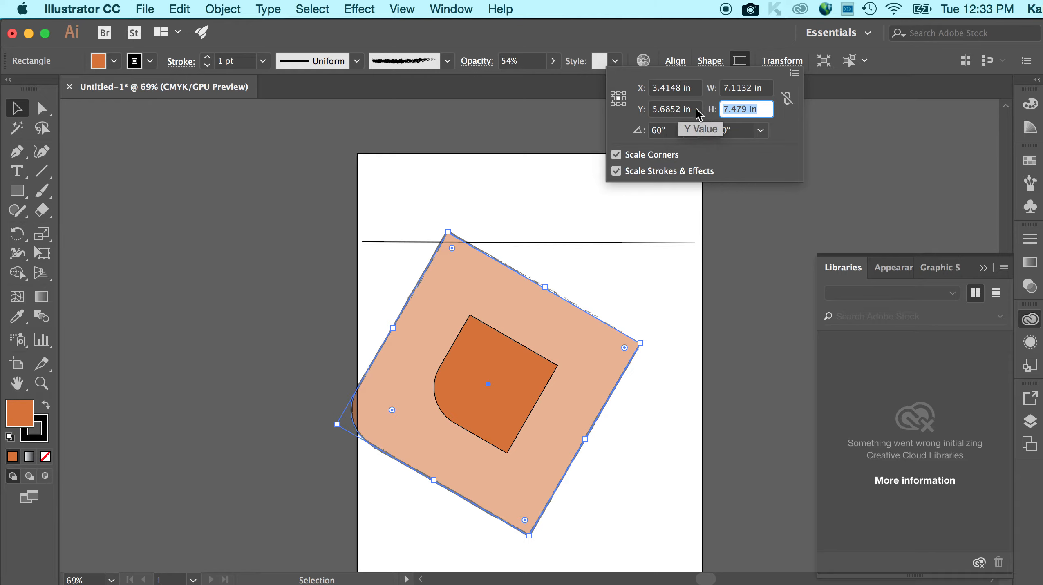
pyautogui.click(655, 93)
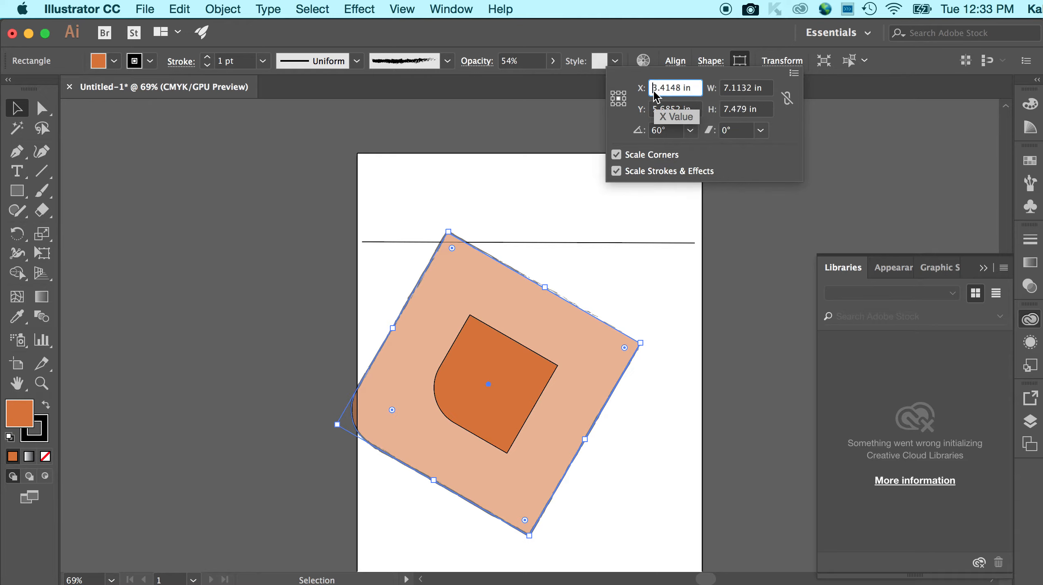
pyautogui.press('Return')
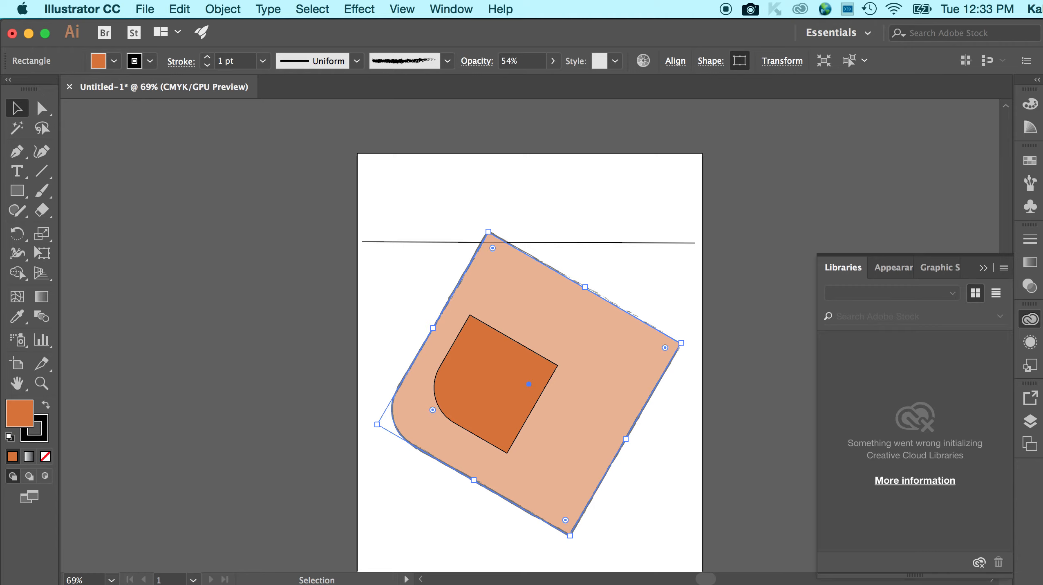
# Step: Set the large square's Y position to 2.6852 in through its transform values
pyautogui.click(675, 62)
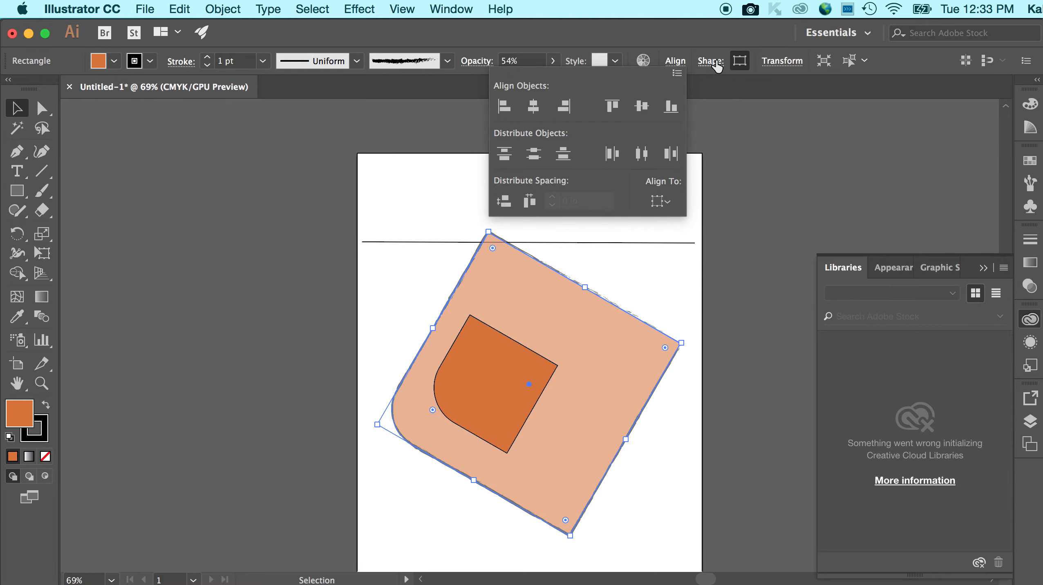
pyautogui.click(782, 61)
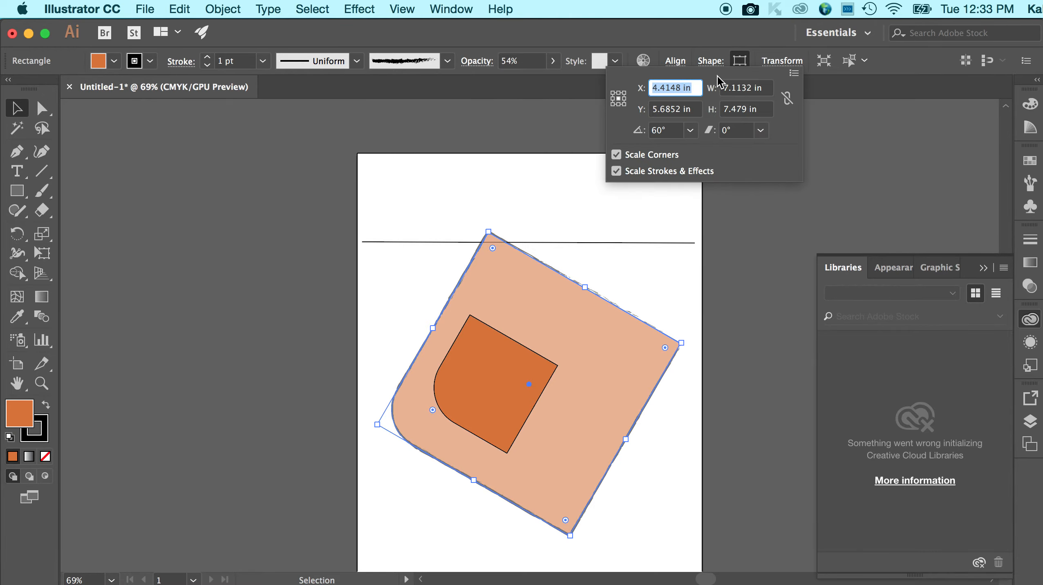
pyautogui.click(656, 110)
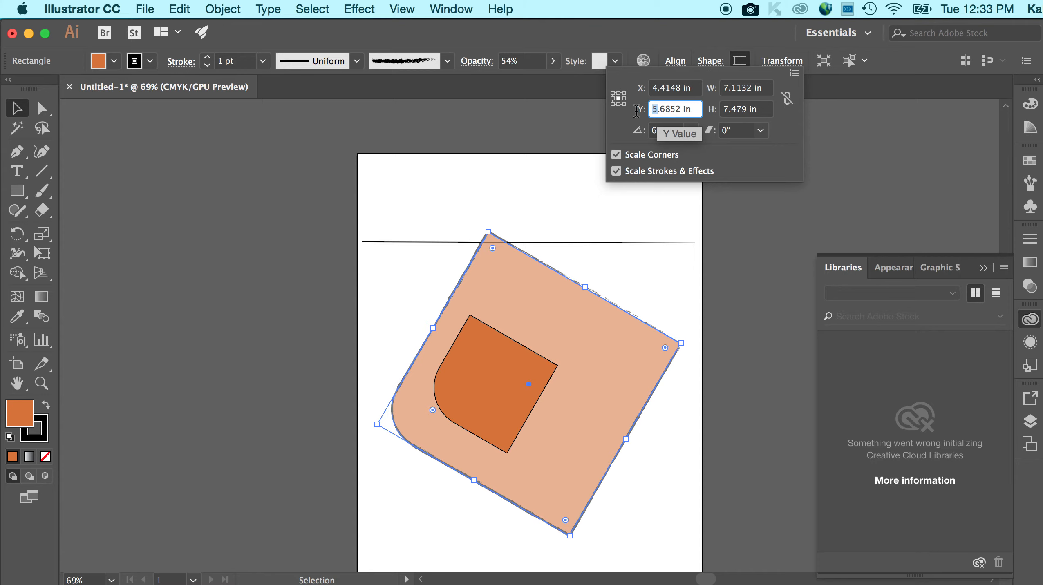
pyautogui.write('2')
pyautogui.press('Return')
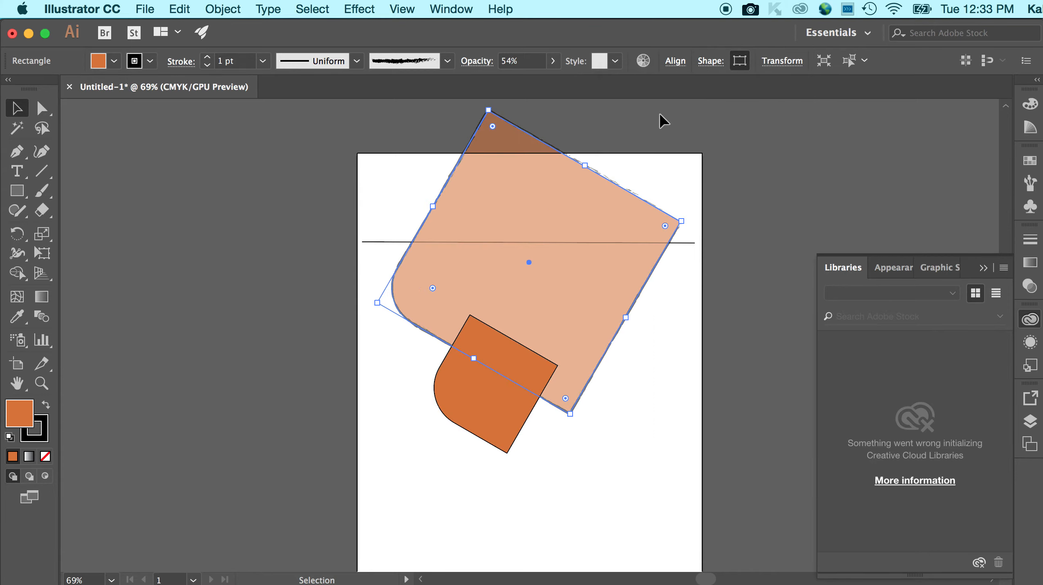
pyautogui.click(783, 61)
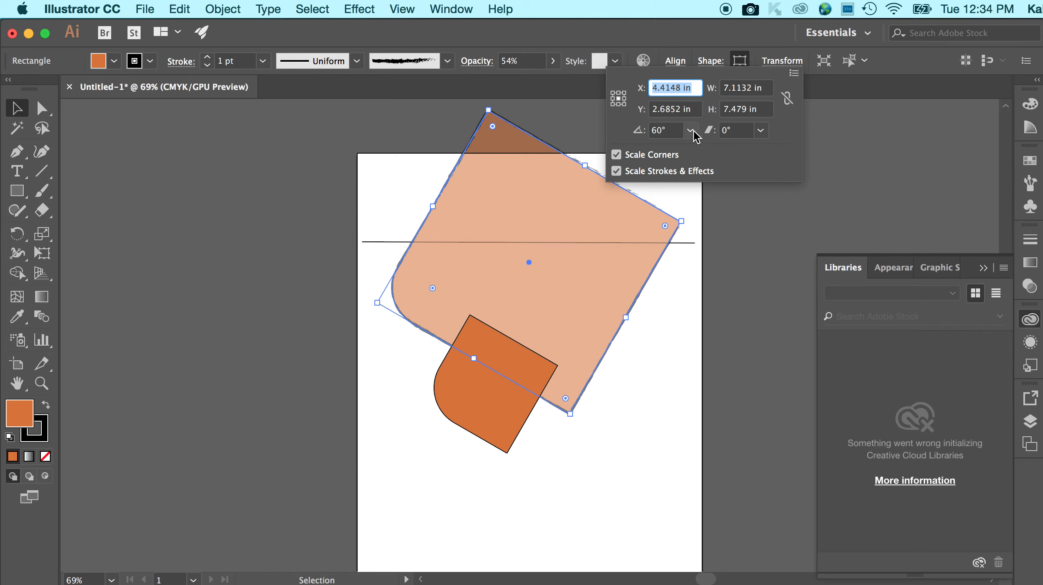
pyautogui.click(786, 61)
pyautogui.click(787, 62)
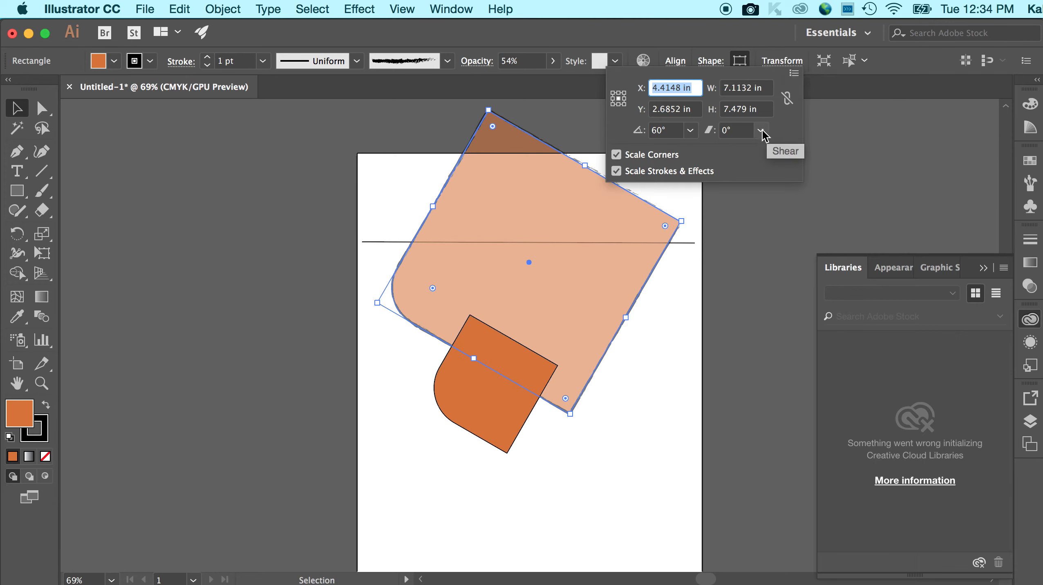
pyautogui.click(863, 87)
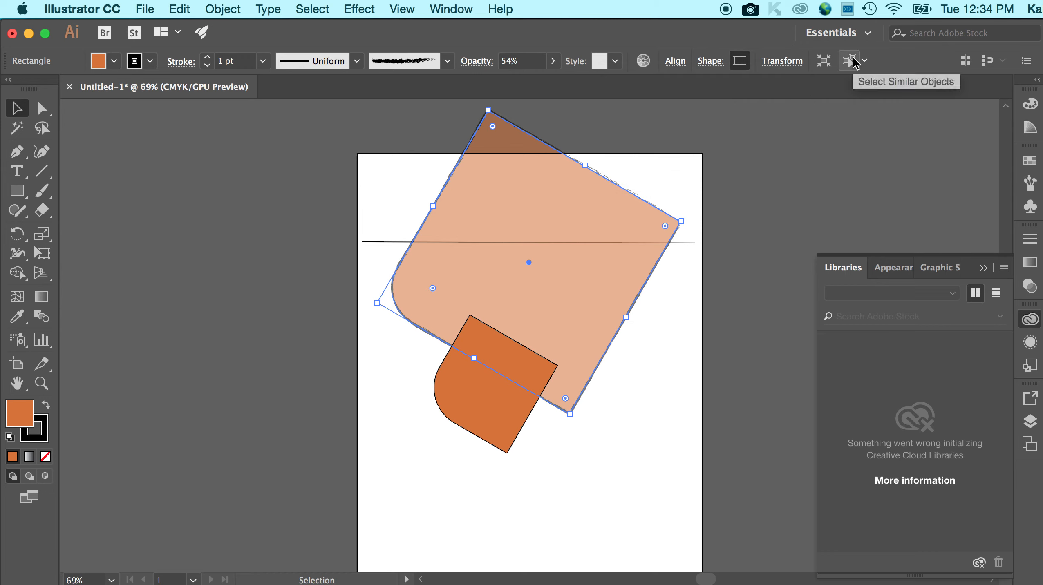
# Step: Expand Layer 1 to list its objects, and delete the horizontal line from the artboard
pyautogui.click(1035, 443)
pyautogui.click(900, 390)
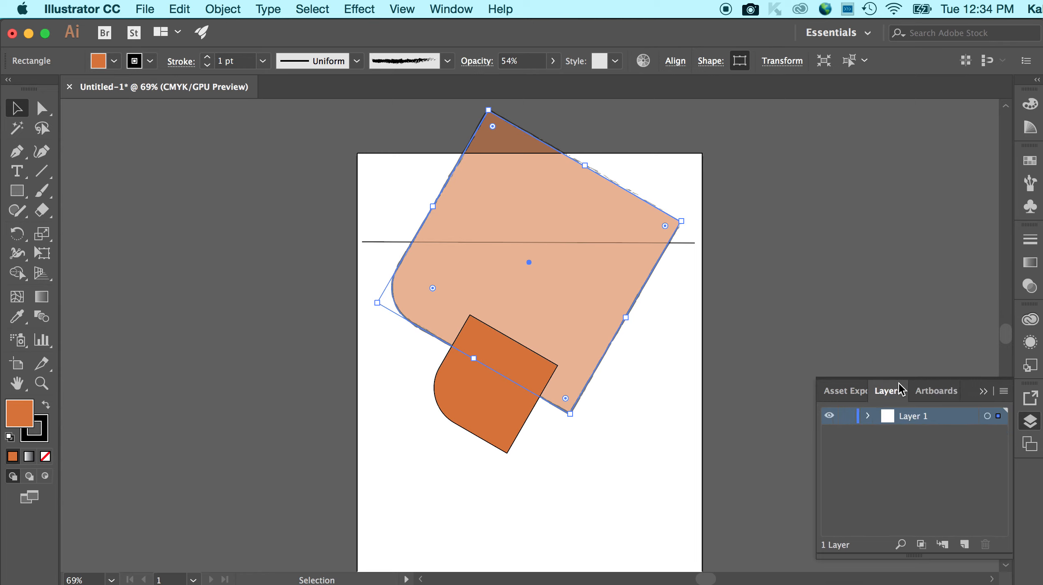
pyautogui.click(867, 416)
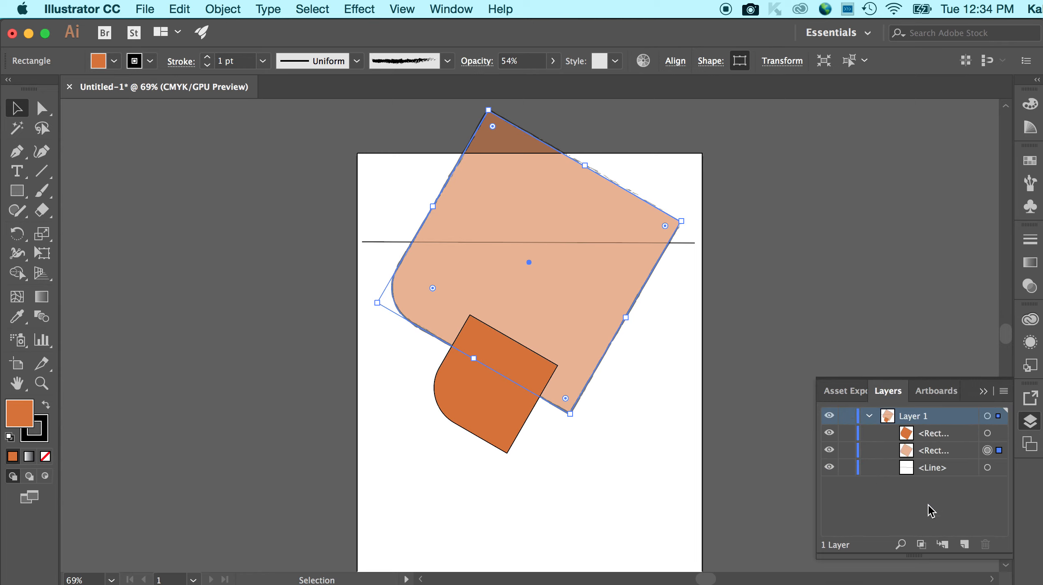
pyautogui.click(684, 243)
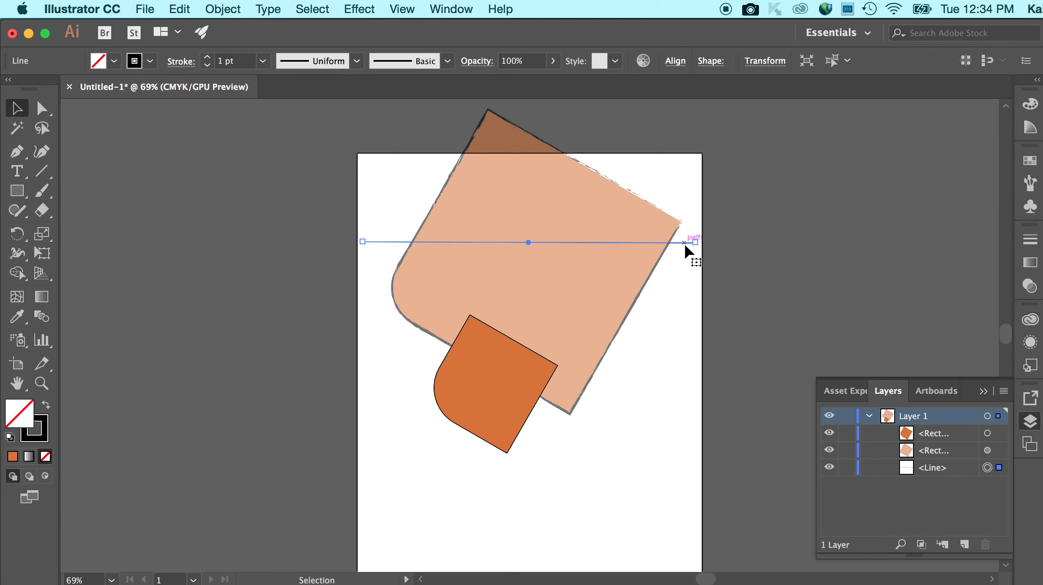
pyautogui.press('Delete')
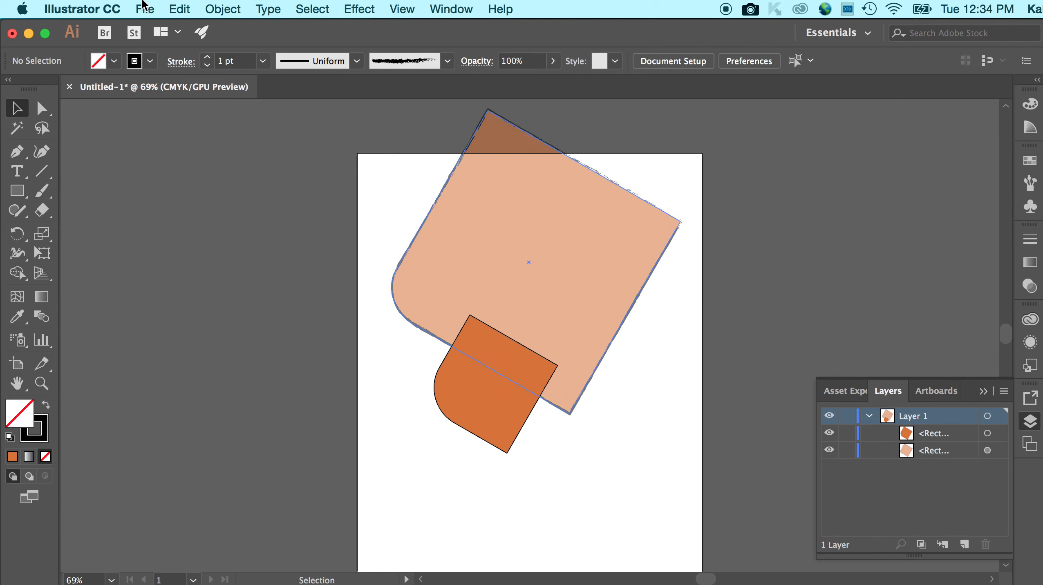